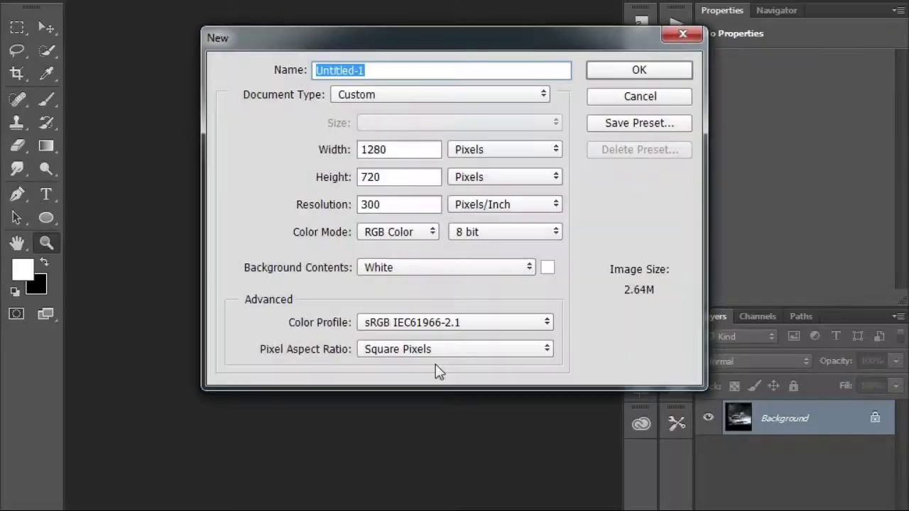
- Create a new Photo-preset document and place the tank image into it
click(399, 93)
click(359, 174)
click(405, 123)
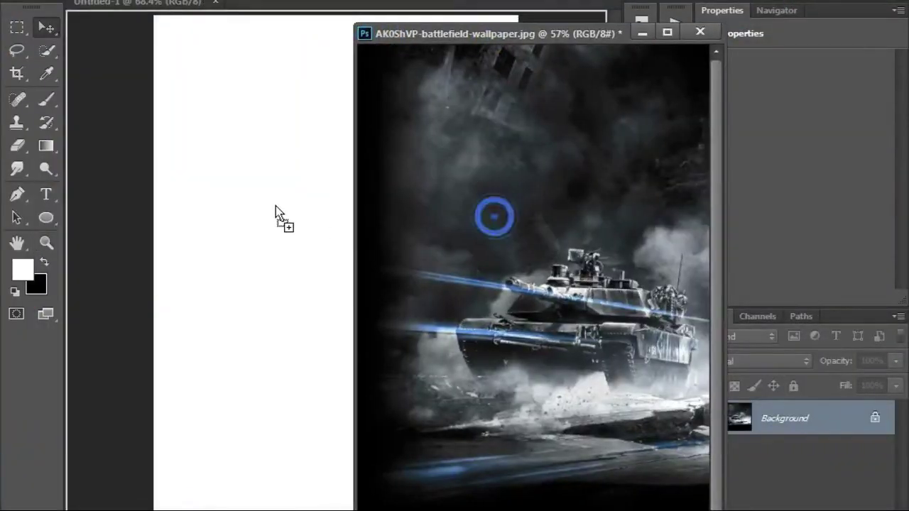
drag(276, 206, 275, 205)
click(700, 32)
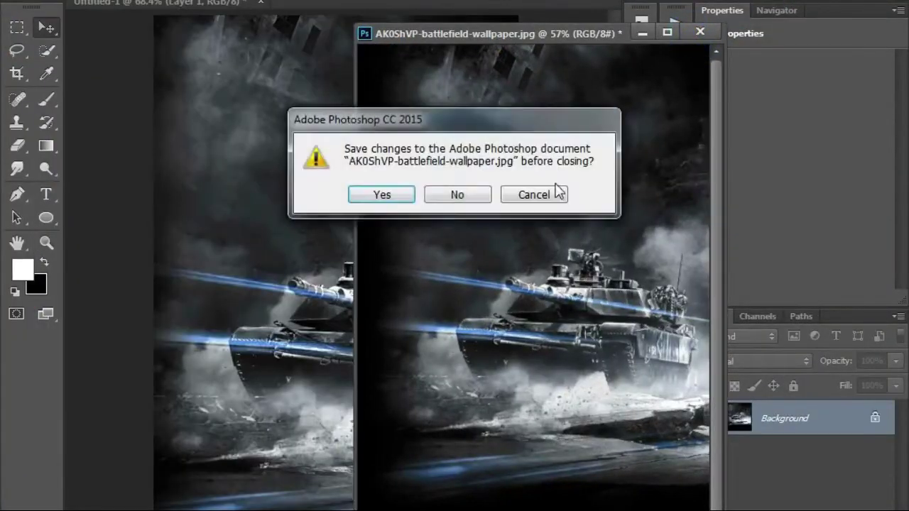
click(458, 192)
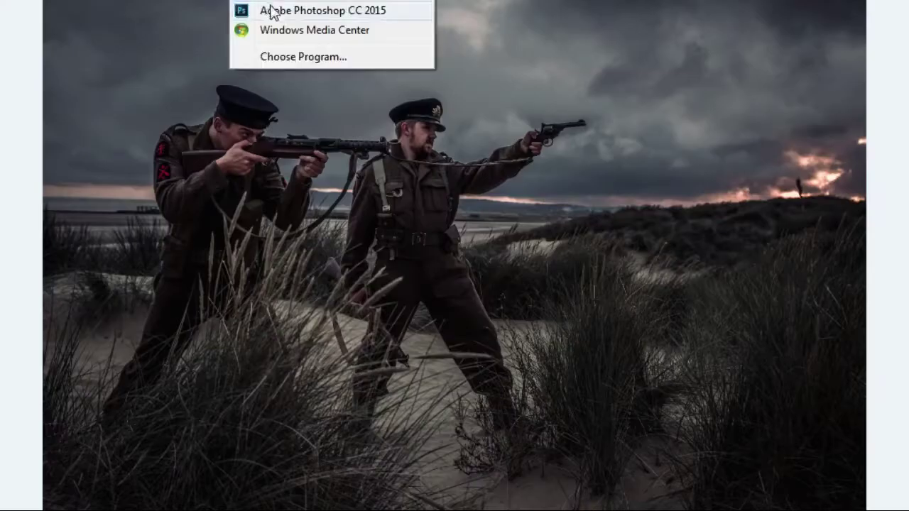
- Place the PUBG girl image into the poster, nudging it slightly upward
click(281, 10)
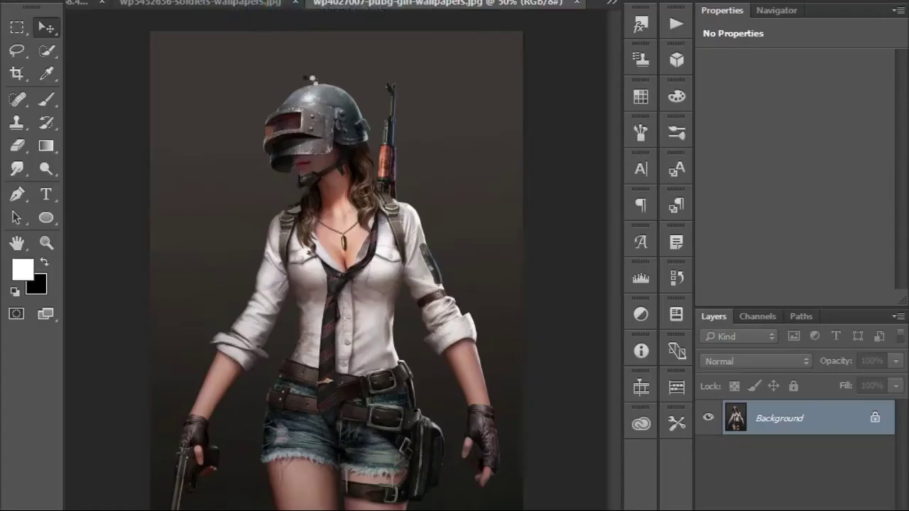
drag(275, 9, 325, 83)
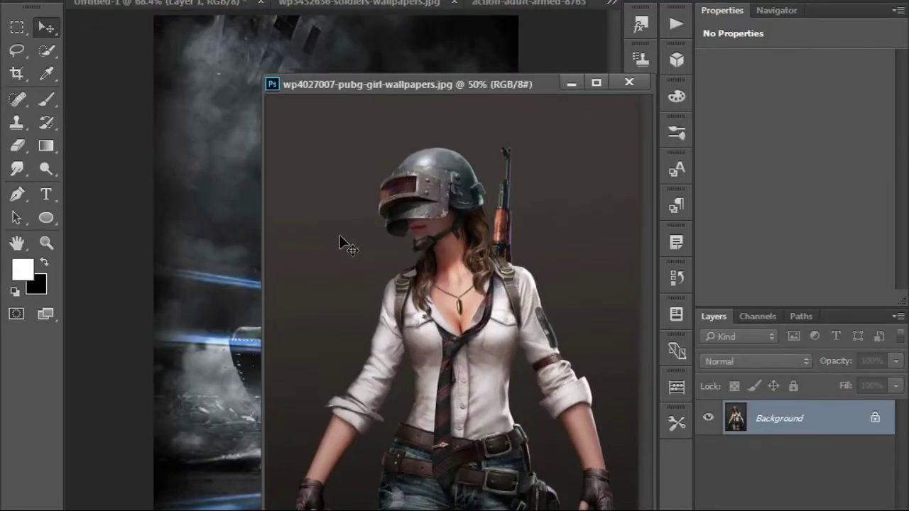
drag(339, 234, 554, 129)
drag(380, 183, 375, 141)
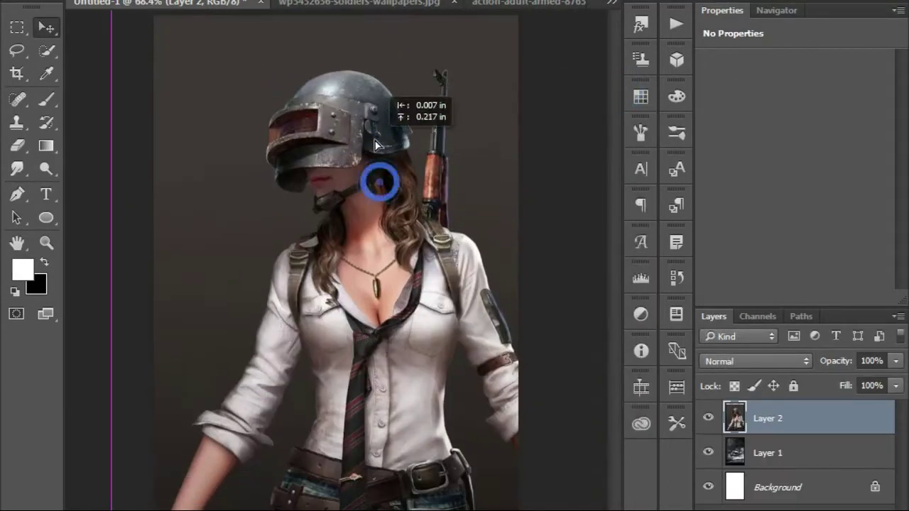
- Place the soldiers and armed-soldiers photos into the poster as layers
click(377, 8)
drag(316, 250, 351, 247)
click(495, 7)
drag(373, 322, 149, 54)
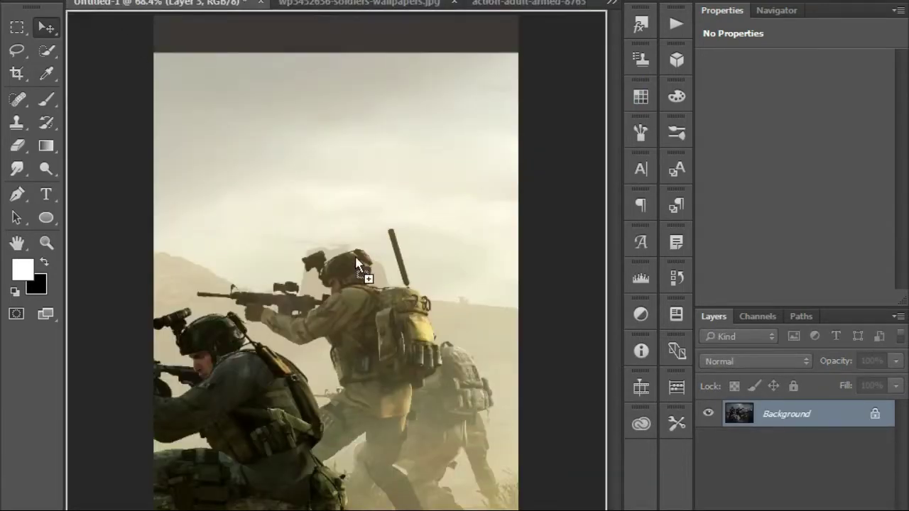
drag(98, 2, 390, 252)
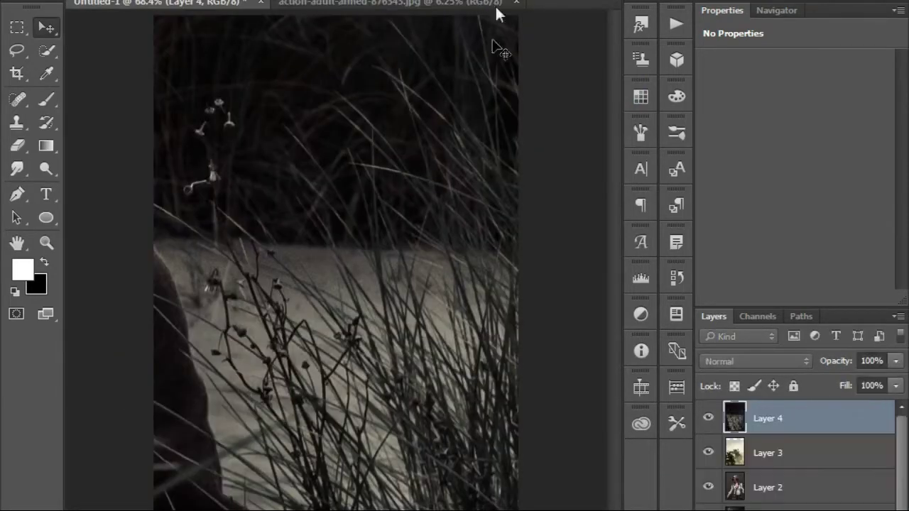
- Close the armed-soldiers photo and fit the poster on screen
click(495, 4)
click(516, 3)
key(z)
right_click(313, 128)
click(385, 197)
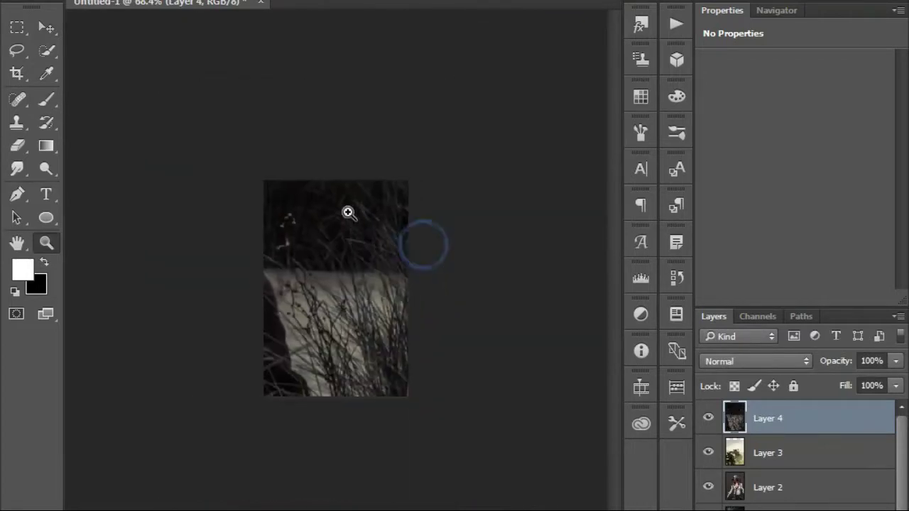
- Convert the four image layers to smart objects
right_click(758, 422)
click(439, 237)
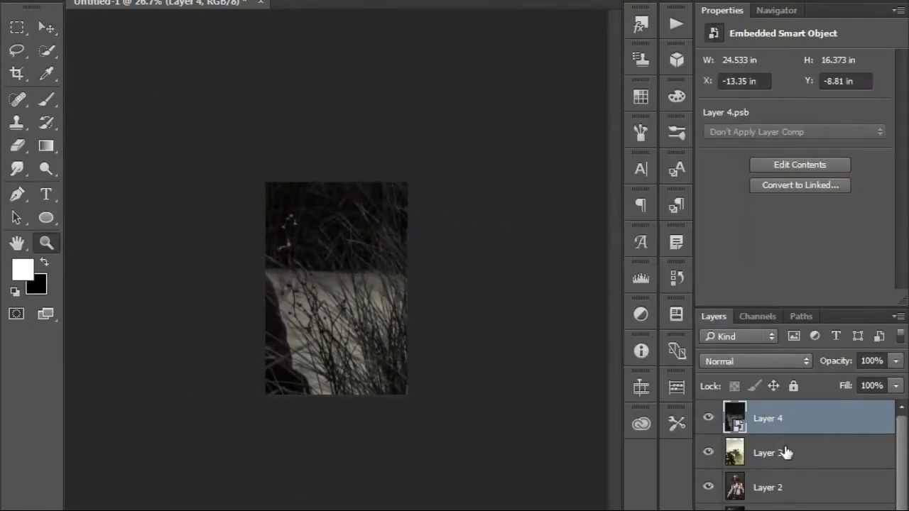
right_click(781, 452)
click(493, 236)
right_click(786, 493)
click(582, 149)
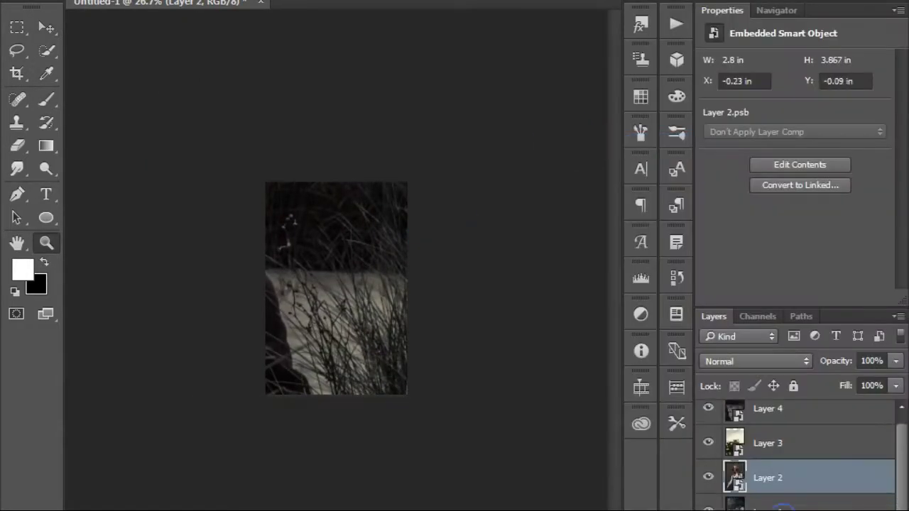
right_click(771, 506)
click(554, 173)
- Rename the layers tank, lady, army and s, giving tank a green label
double_click(768, 504)
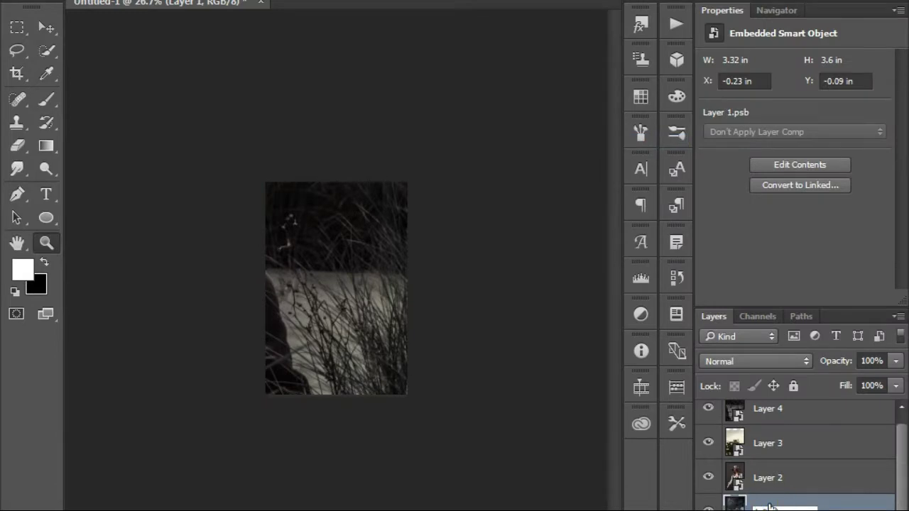
text(tank)
right_click(739, 505)
click(717, 62)
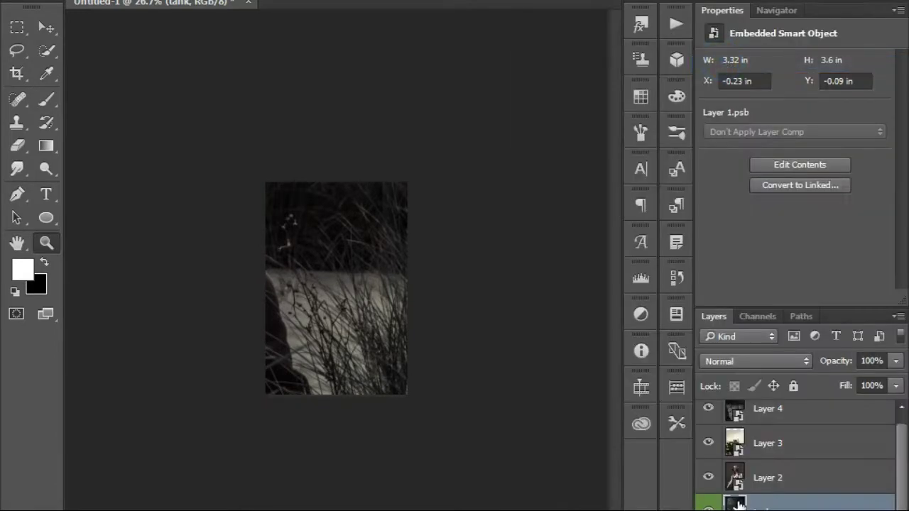
right_click(784, 483)
click(586, 128)
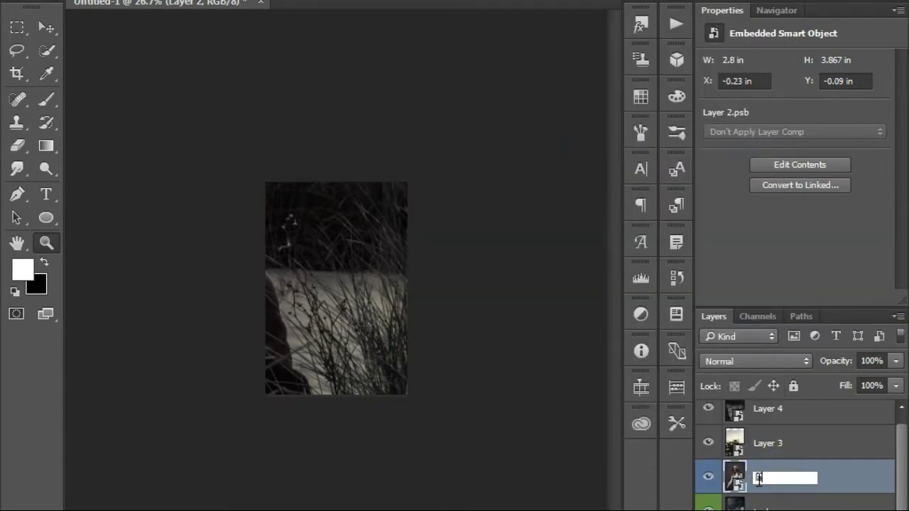
click(763, 451)
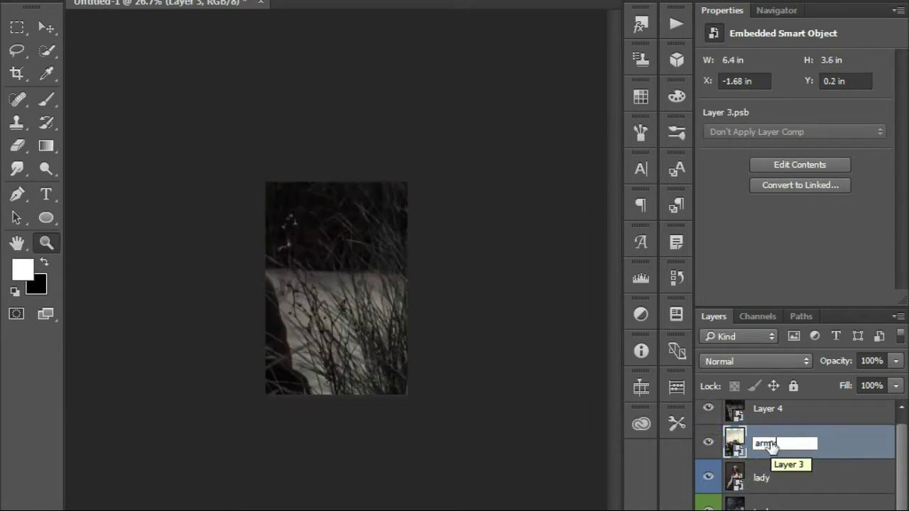
click(781, 414)
- Give the s layer a red label and the army layer a yellow label
right_click(767, 420)
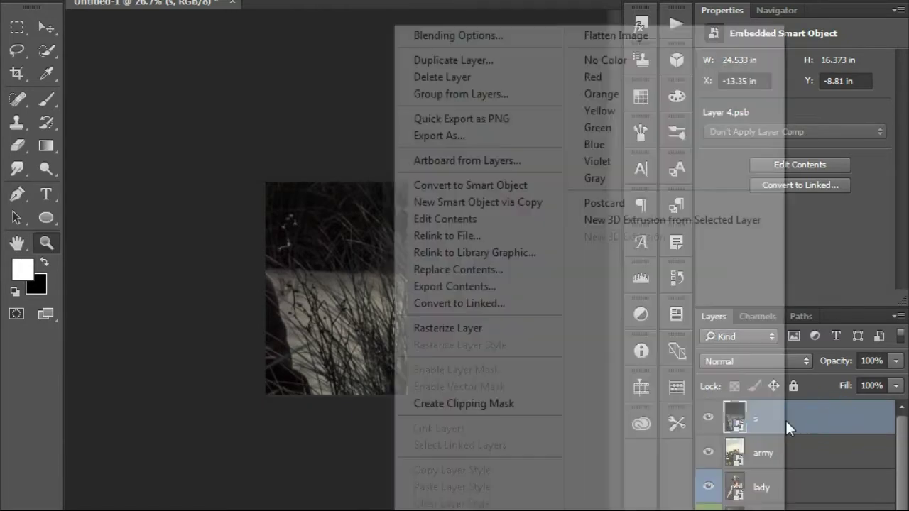
click(607, 77)
click(799, 454)
right_click(798, 455)
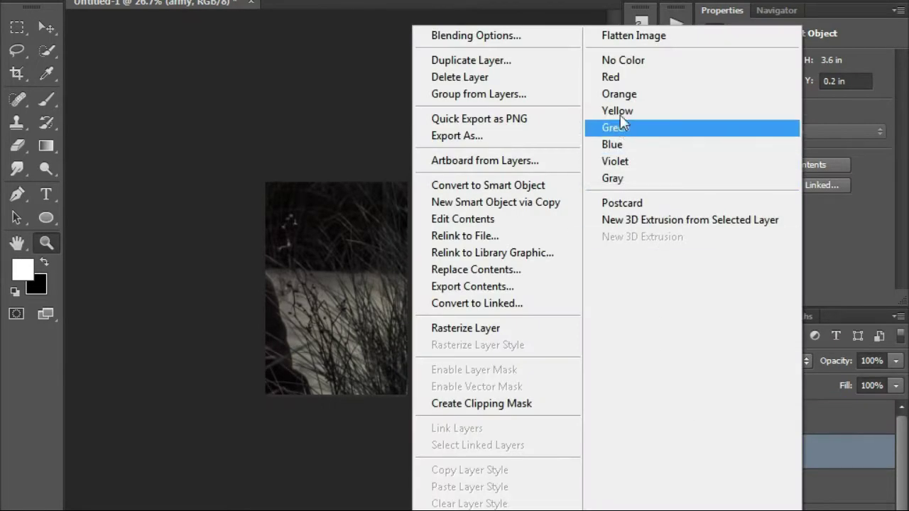
click(618, 111)
click(766, 481)
click(740, 417)
key(ctrl+t)
- Shrink the s soldiers photo to fit within the canvas
key(ctrl+0)
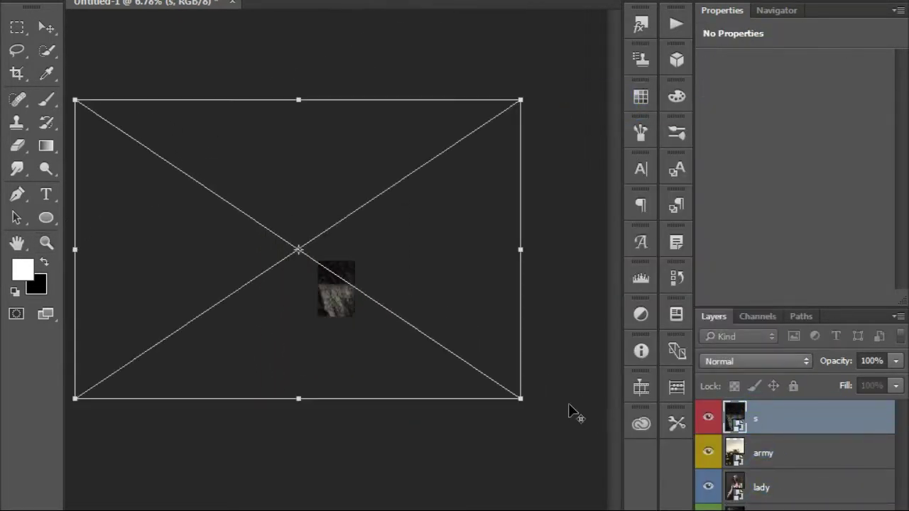
mouse_move(521, 399)
mouse_down()
mouse_move(383, 323)
mouse_move(426, 336)
mouse_up()
right_click(371, 246)
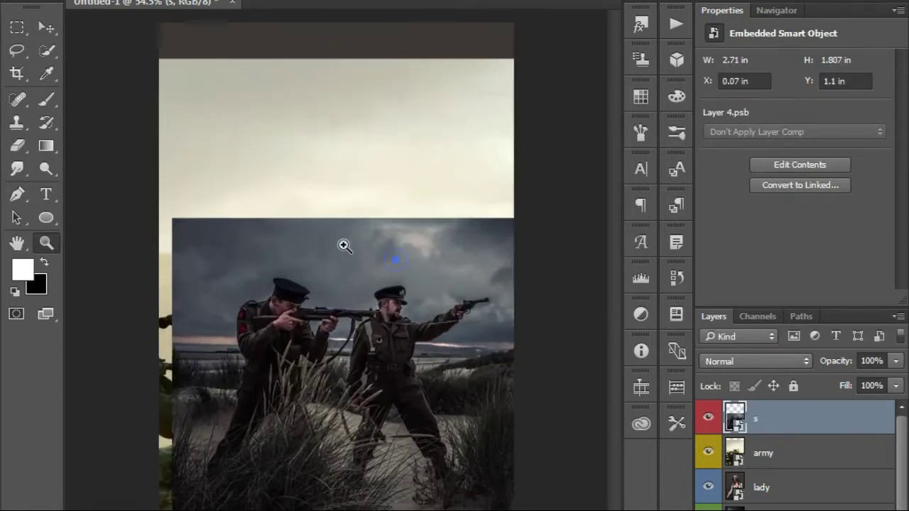
drag(340, 243, 269, 244)
click(785, 445)
- Scale the army photo down to a small size
key(ctrl+t)
key(ctrl+0)
drag(594, 197, 426, 302)
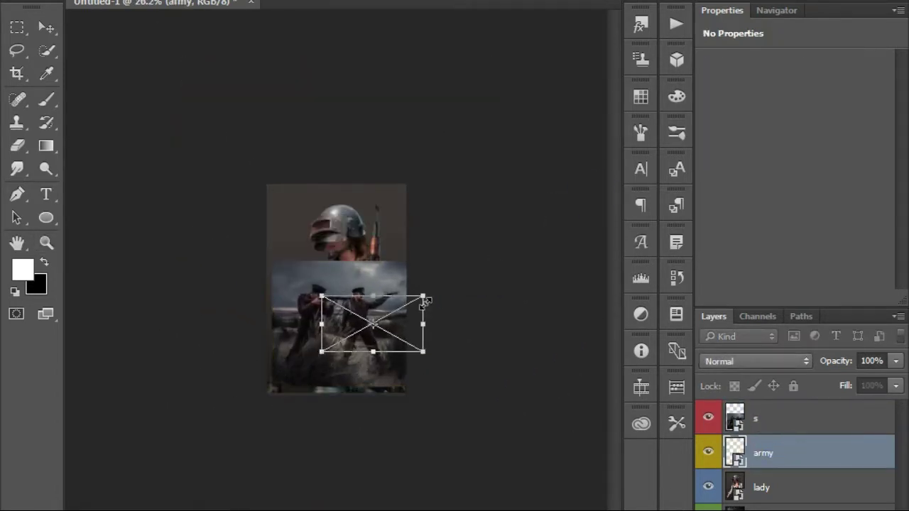
key(Return)
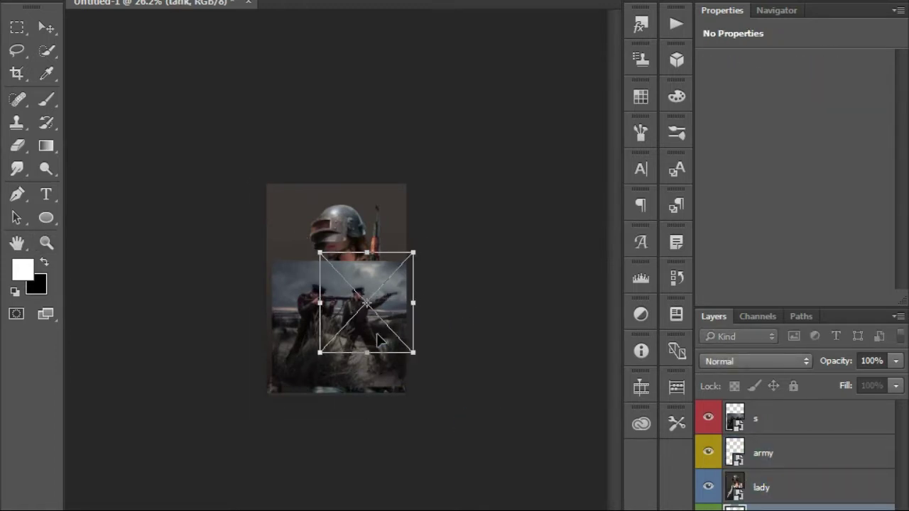
key(Return)
- Scale the lady image down, bring it to the top, and lower it slightly
click(781, 487)
key(ctrl+t)
key(ctrl+0)
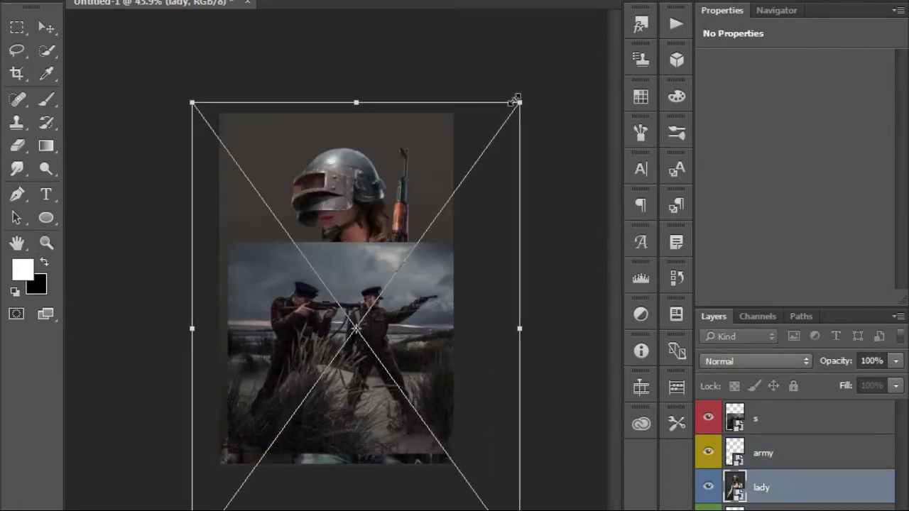
drag(516, 98, 459, 118)
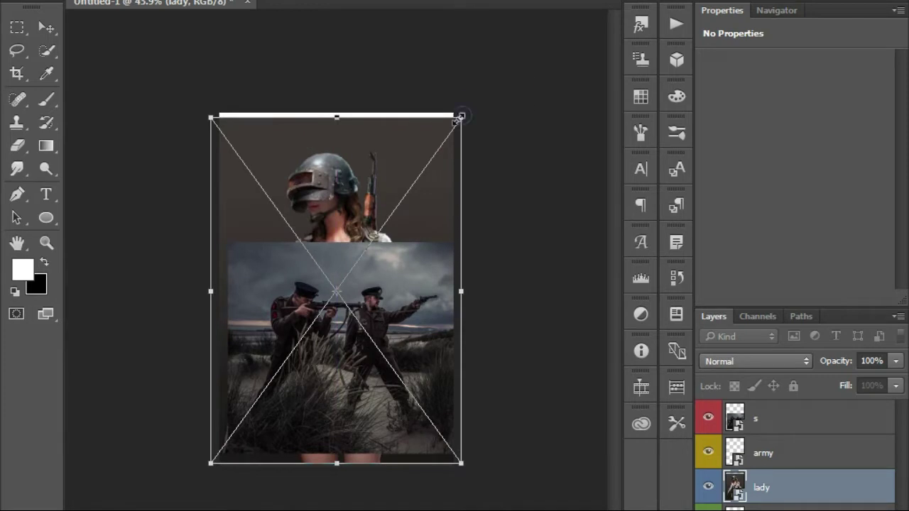
key(Return)
key(ctrl+bracketright)
key(ctrl+bracketright)
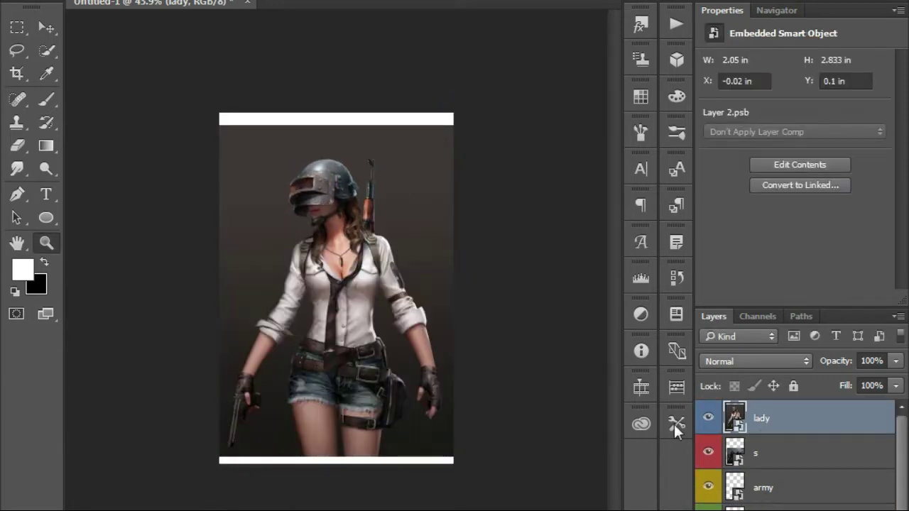
drag(348, 295, 349, 304)
- Fit the poster on screen and scale the lady image smaller, repositioning it
click(327, 231)
right_click(326, 231)
click(348, 219)
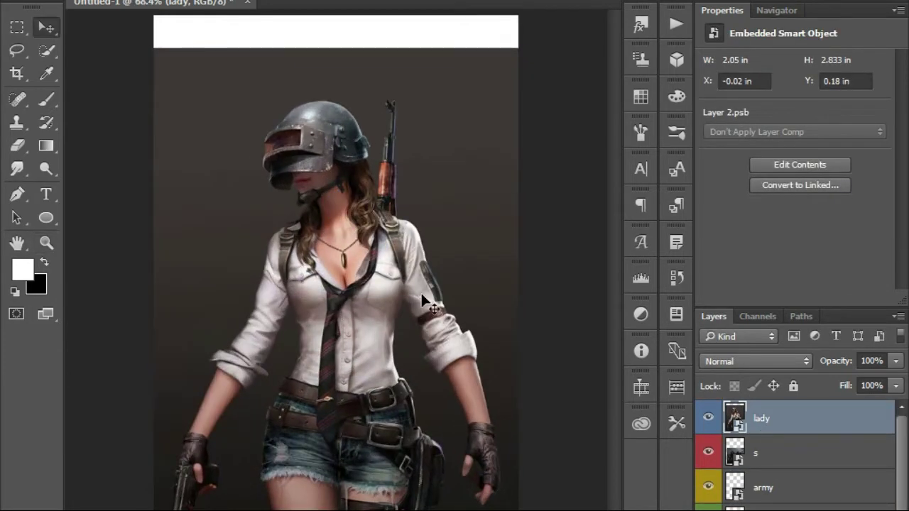
key(ctrl+t)
drag(516, 56, 497, 86)
mouse_move(396, 228)
mouse_down()
mouse_move(394, 237)
mouse_move(402, 193)
mouse_up()
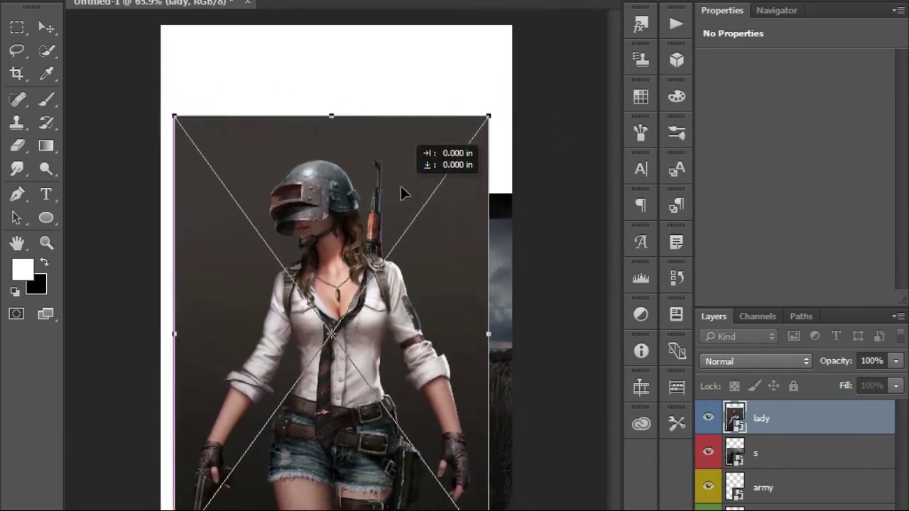
key(Return)
key(w)
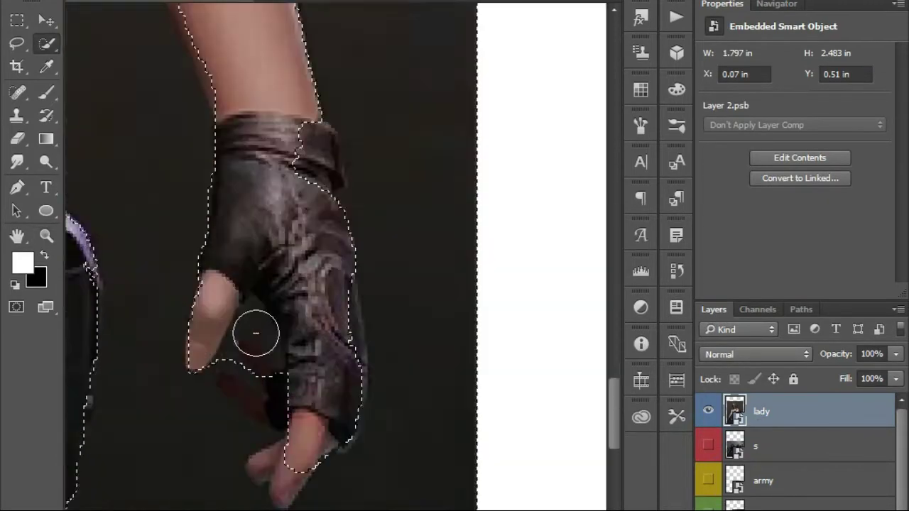
- Extend the quick selection over the girl's hand, neck and shoulders
drag(254, 330, 282, 382)
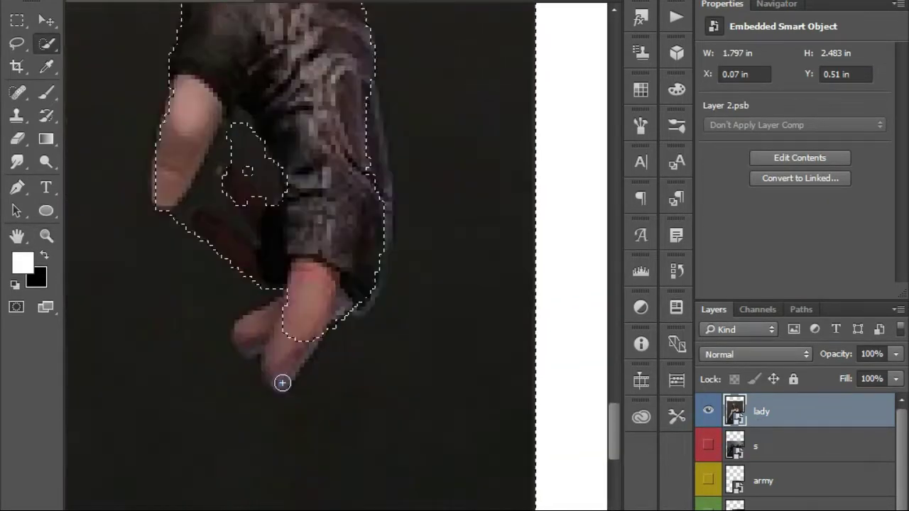
drag(305, 284, 319, 312)
scroll(319, 312, up, 2)
scroll(416, 270, down, 10)
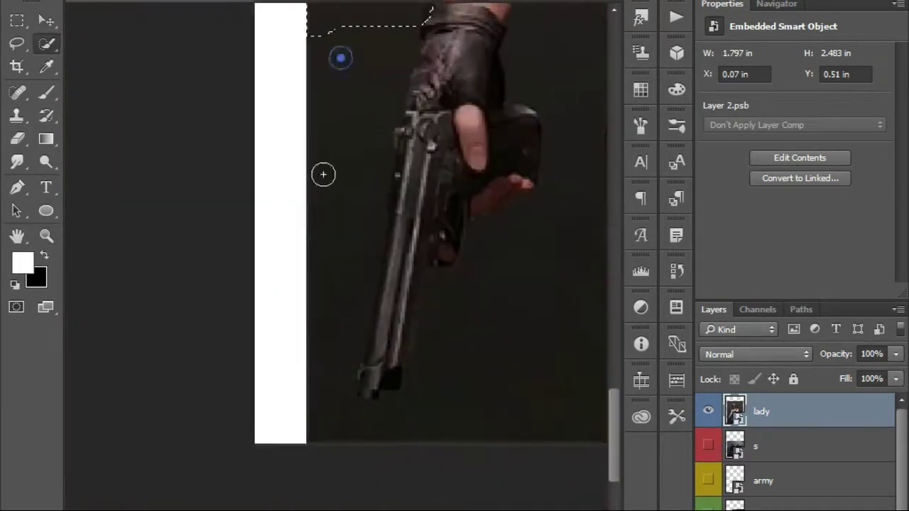
key(shift+l)
key(w)
scroll(277, 381, down, 5)
scroll(335, 371, up, 4)
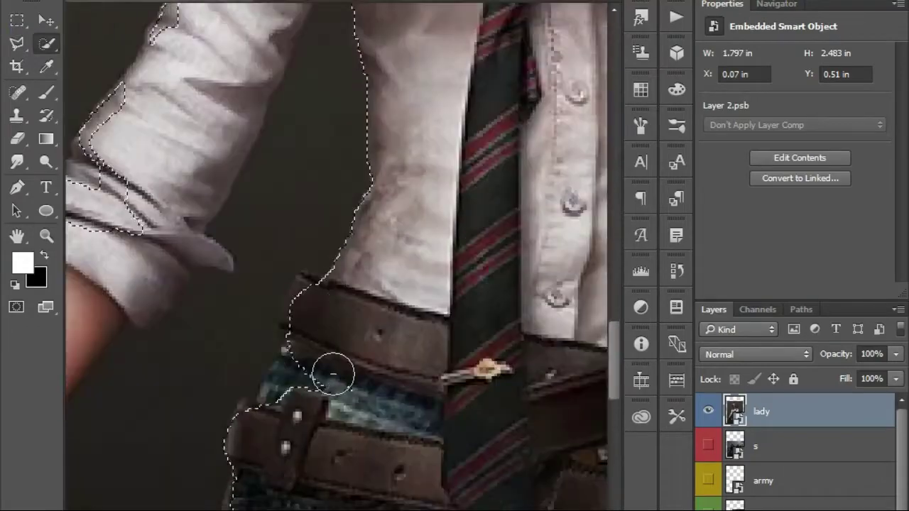
scroll(279, 227, up, 3)
scroll(266, 403, down, 5)
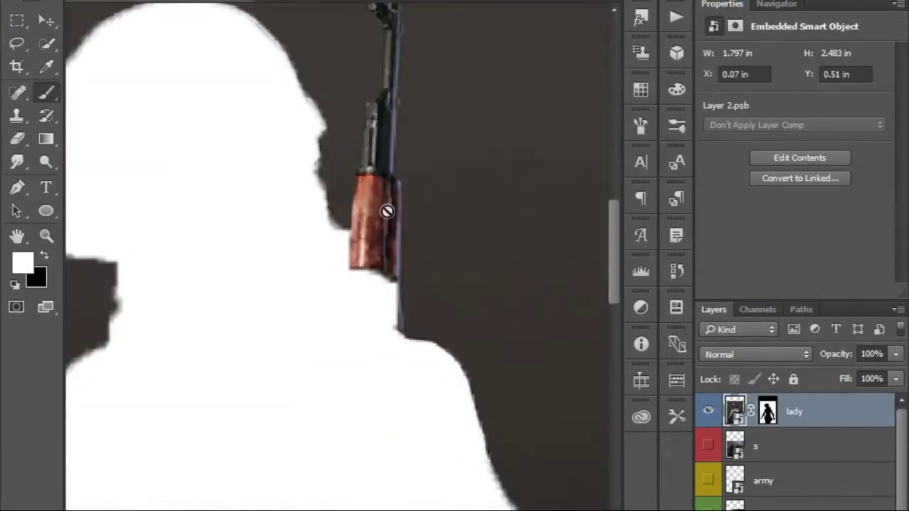
scroll(361, 325, up, 5)
- Touch up the girl's mask edges with the brush and lasso tools
key(l)
key(b)
scroll(315, 315, down, 5)
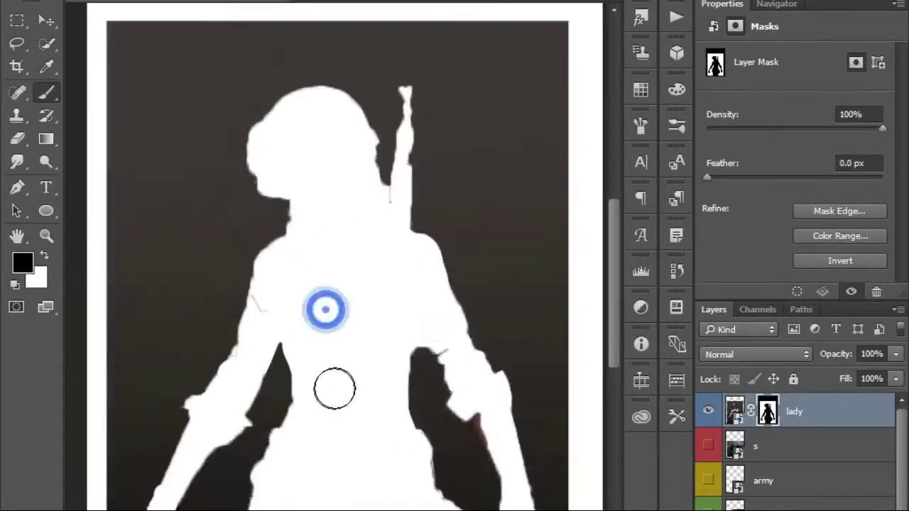
scroll(334, 385, up, 5)
right_click(213, 162)
key(Escape)
scroll(340, 204, up, 5)
key(x)
scroll(223, 264, down, 5)
scroll(213, 162, up, 5)
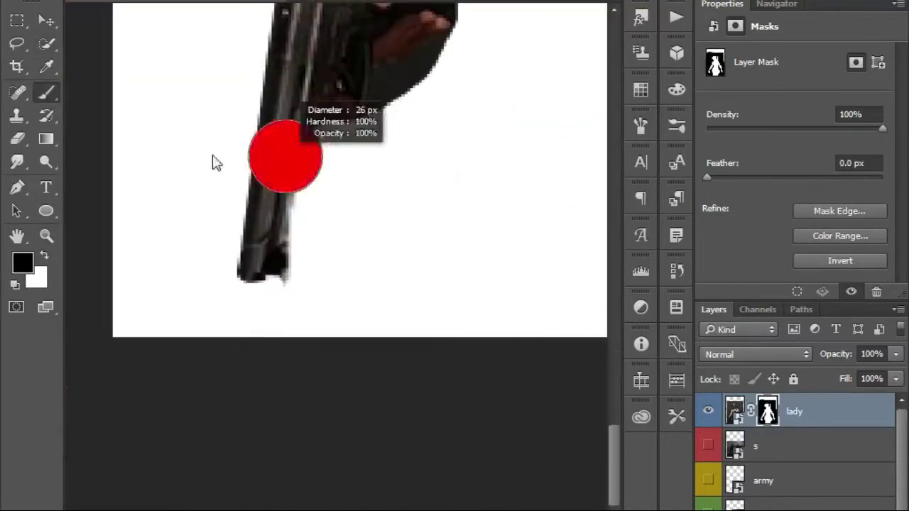
key(x)
key(l)
scroll(183, 104, up, 2)
scroll(182, 104, down, 5)
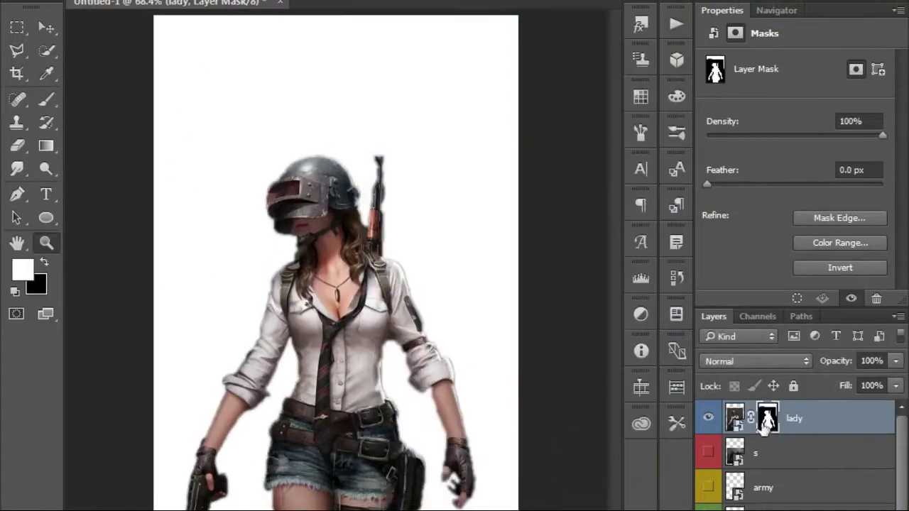
- Show the s layer, hide lady, and move the soldiers photo up
click(708, 451)
click(708, 418)
key(v)
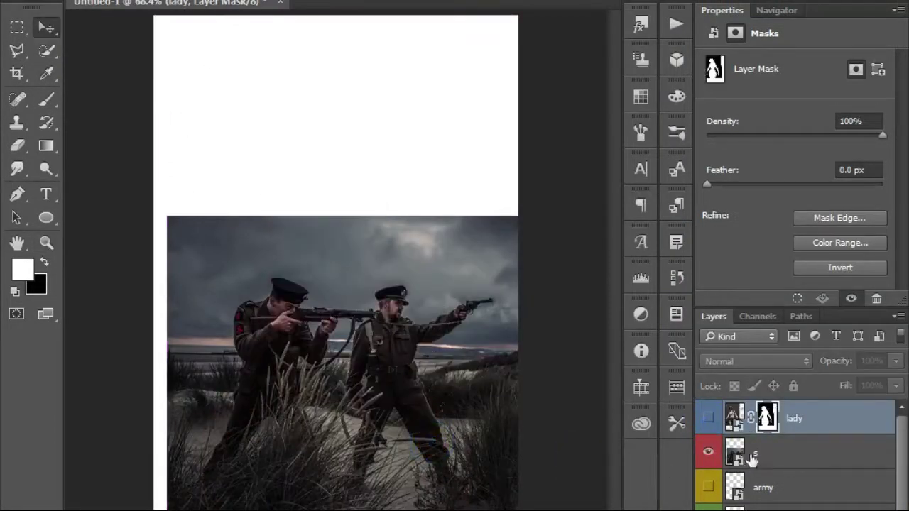
click(753, 460)
drag(396, 477, 396, 401)
key(ctrl+t)
- Scale down the soldiers photo, then bring the landscape in as a smart object
mouse_move(591, 449)
mouse_down()
mouse_move(511, 426)
mouse_move(405, 476)
mouse_move(406, 426)
mouse_up()
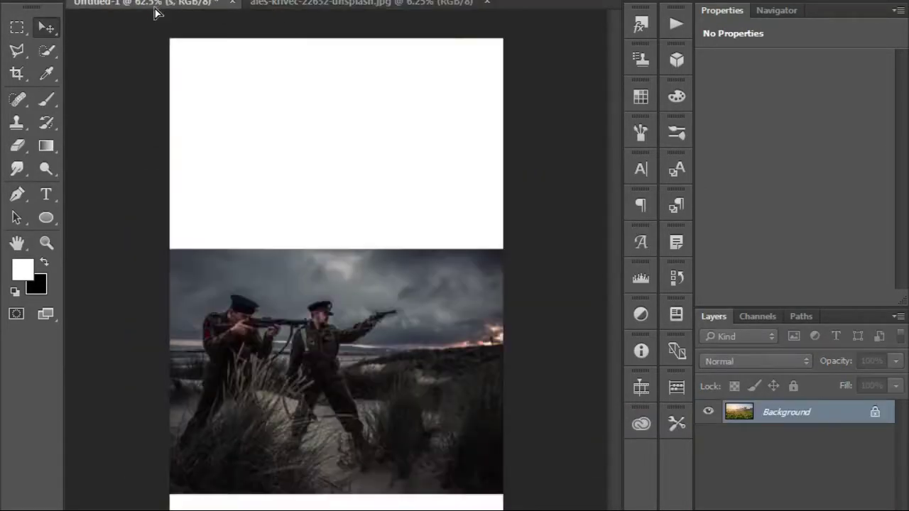
drag(205, 71, 311, 351)
right_click(398, 376)
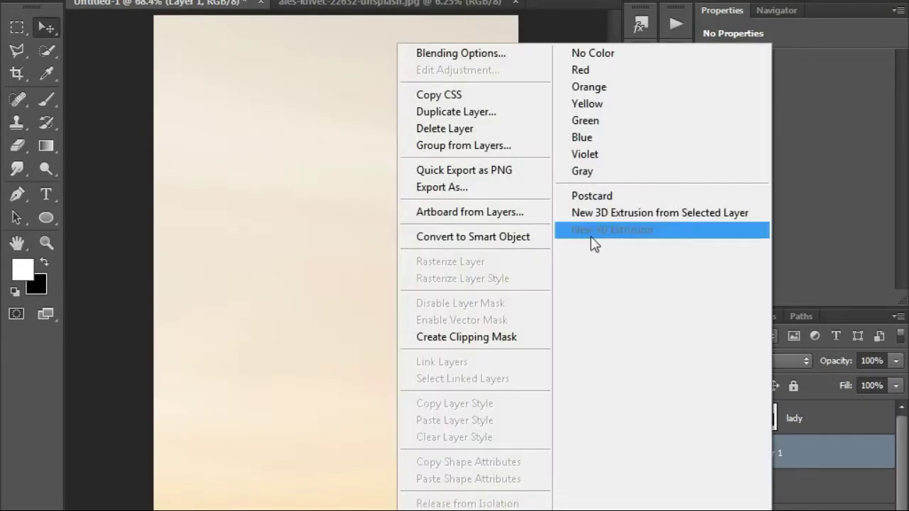
click(492, 237)
- Scale and position the landscape photo within the poster
key(ctrl+t)
key(ctrl+0)
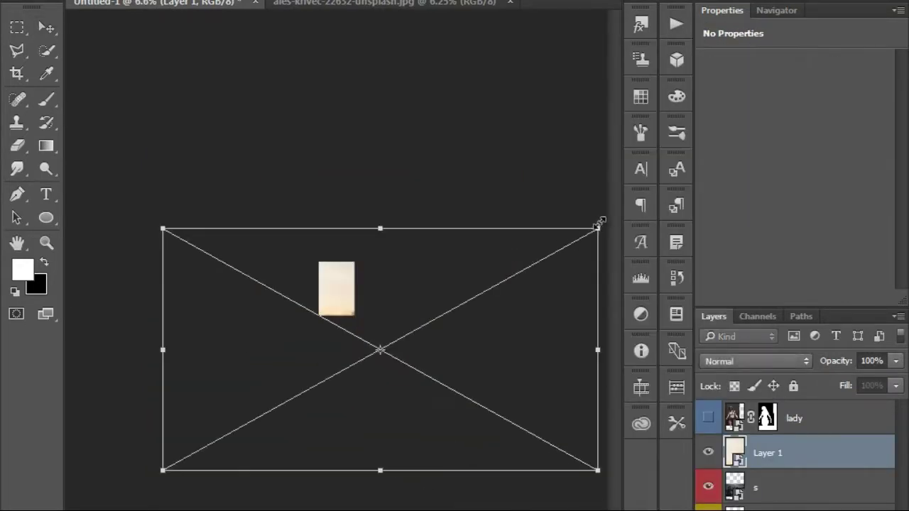
drag(598, 226, 414, 331)
scroll(323, 307, up, 5)
drag(326, 309, 330, 333)
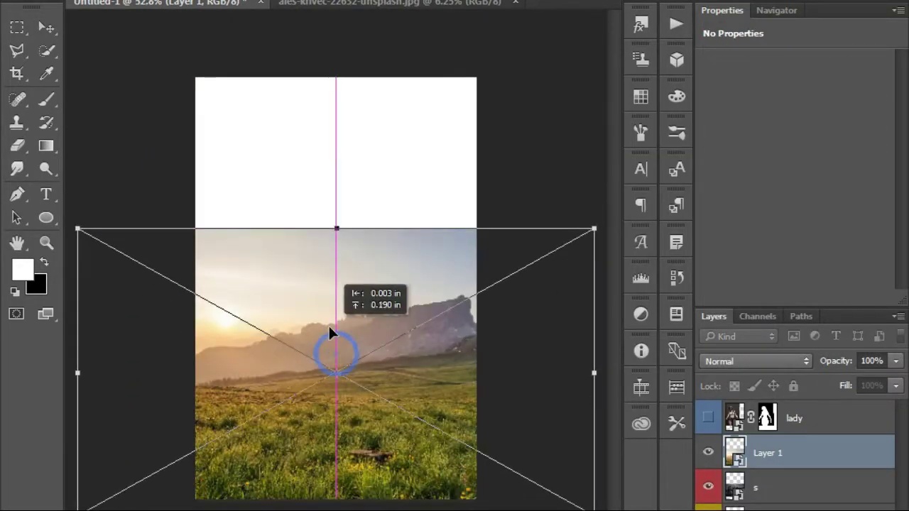
drag(591, 226, 537, 268)
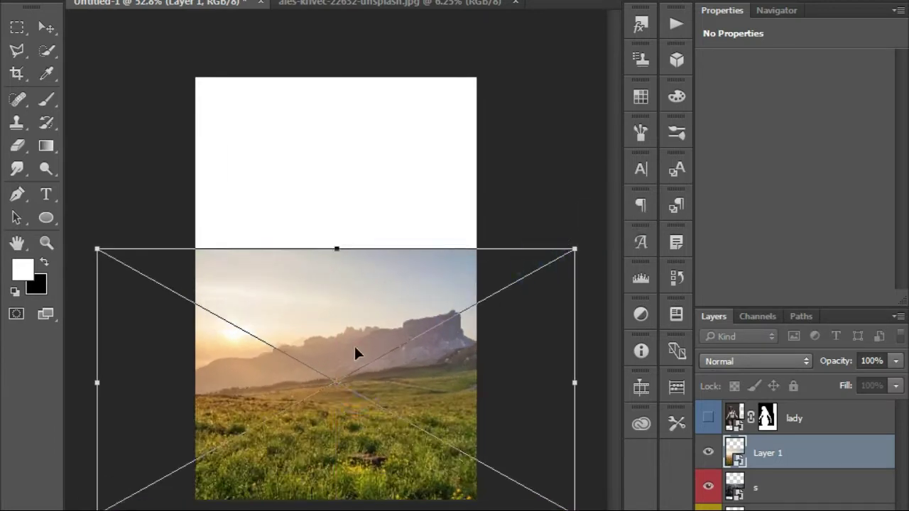
drag(354, 344, 327, 472)
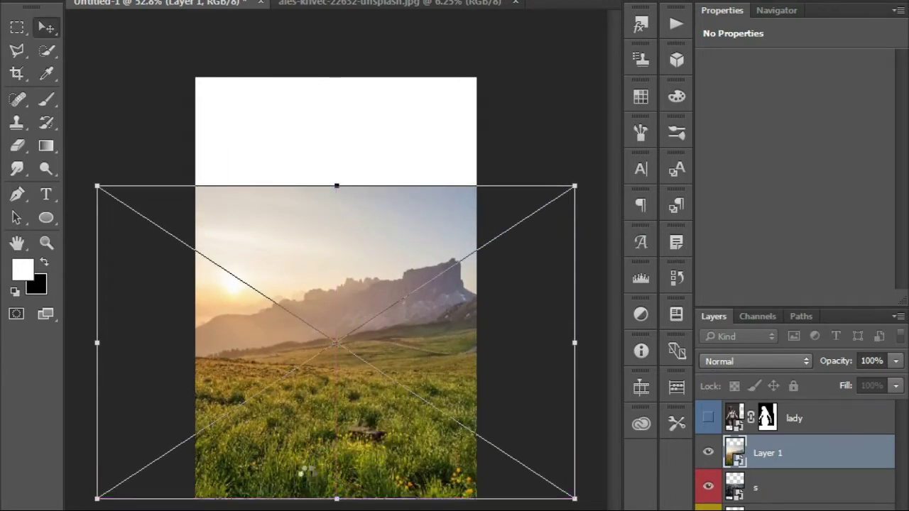
key(Return)
- Move the landscape layer below the soldier layers, rename it, and widen the panels
key(z)
click(340, 320)
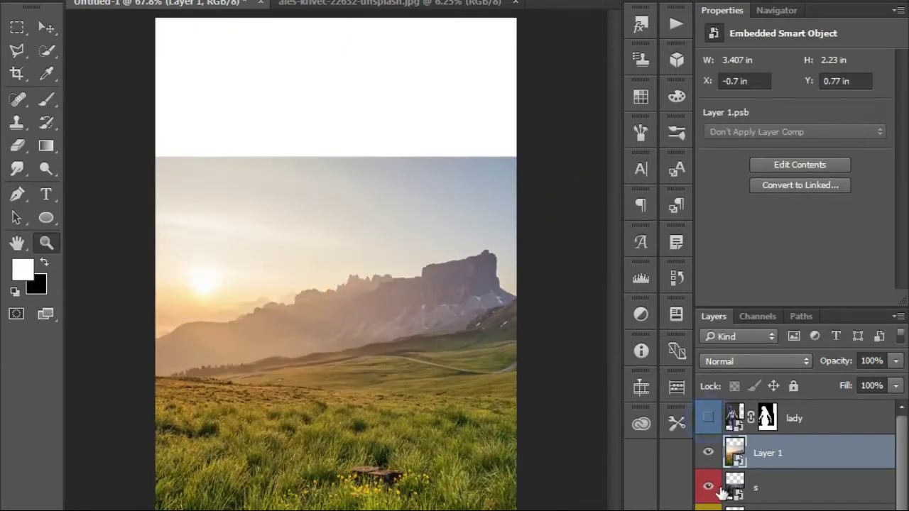
drag(767, 453, 767, 501)
double_click(760, 479)
text(land)
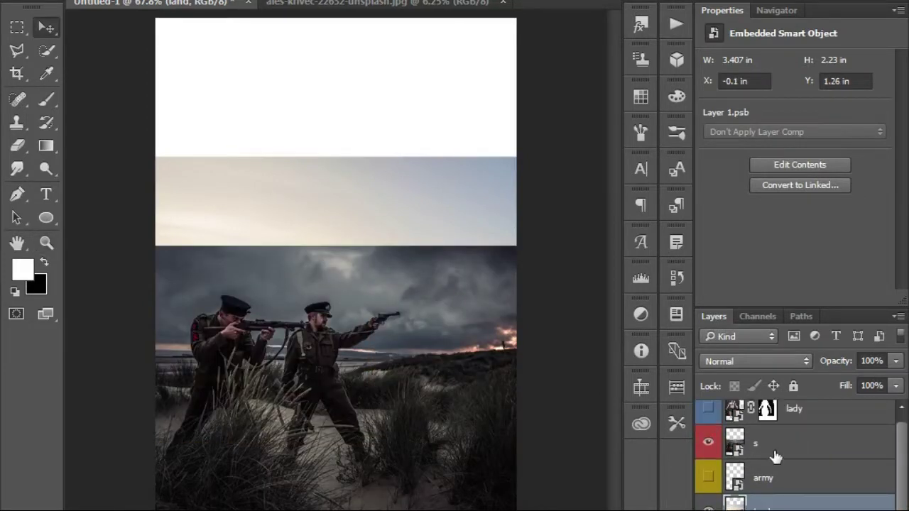
click(692, 440)
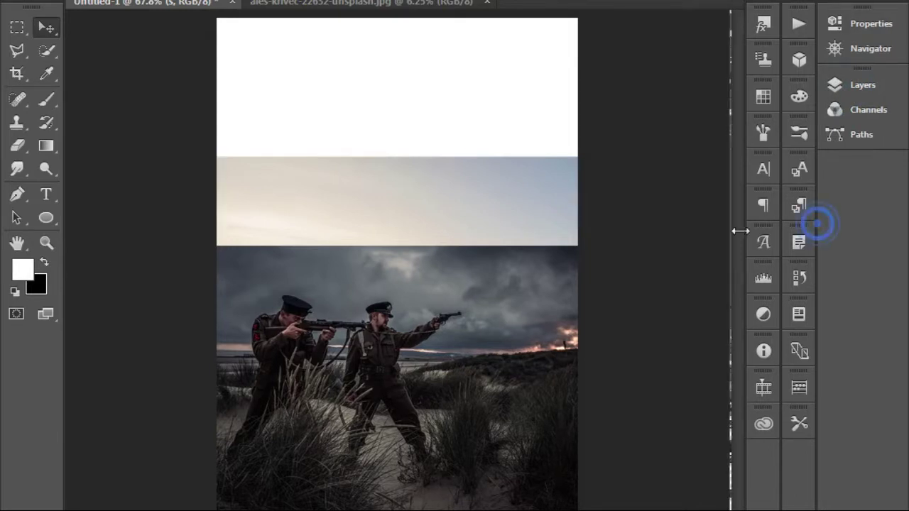
drag(818, 223, 720, 223)
click(861, 14)
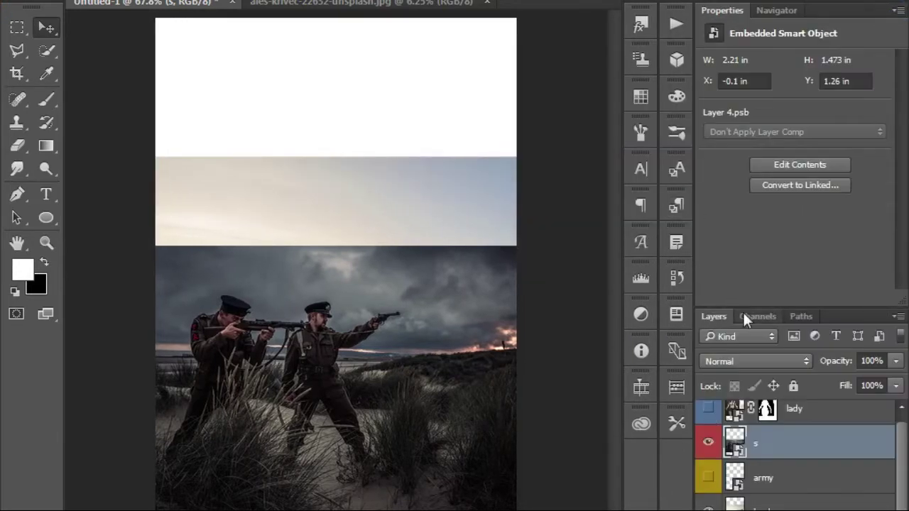
- Shrink the soldiers photo and shift it to the lower left over the mountains
drag(742, 309, 740, 176)
drag(419, 408, 417, 474)
key(ctrl+t)
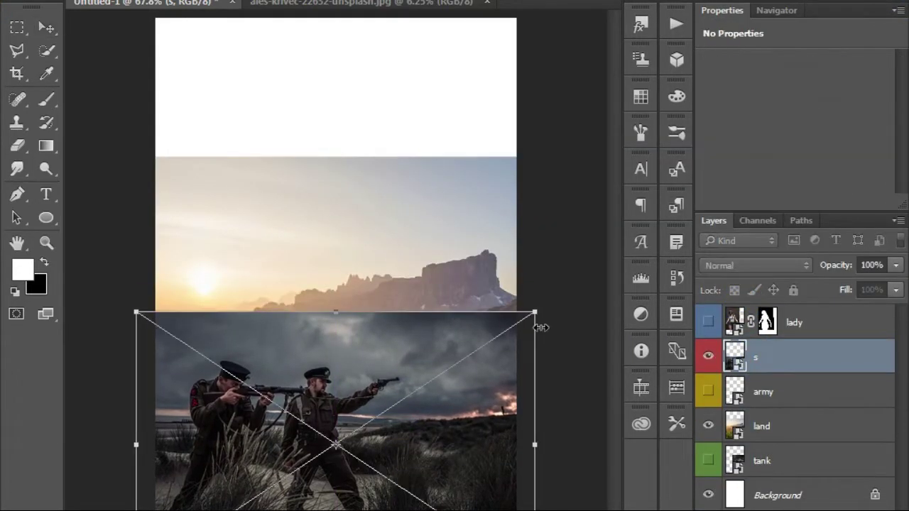
drag(539, 313, 503, 334)
drag(426, 405, 401, 419)
key(Return)
key(z)
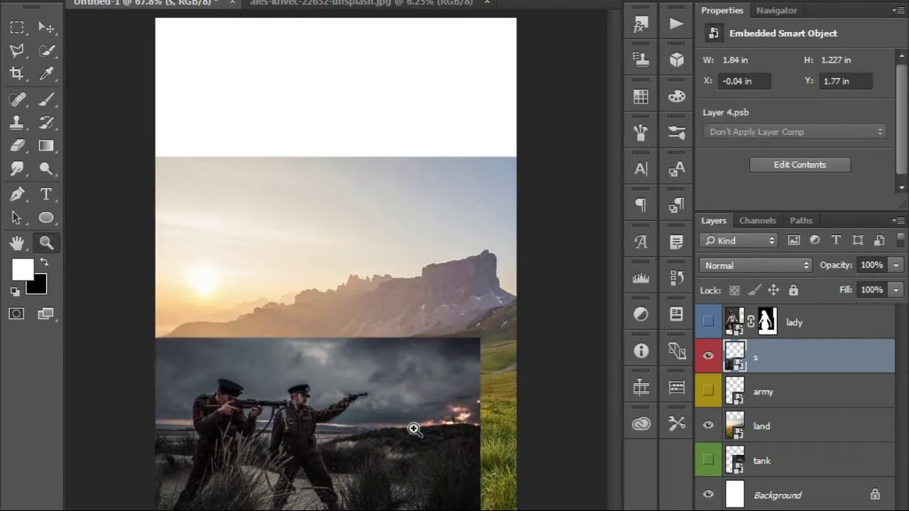
- Tint the soldiers green with Hue/Saturation, Colorize on, Hue 165, Saturation 25
key(ctrl+u)
drag(356, 176, 479, 181)
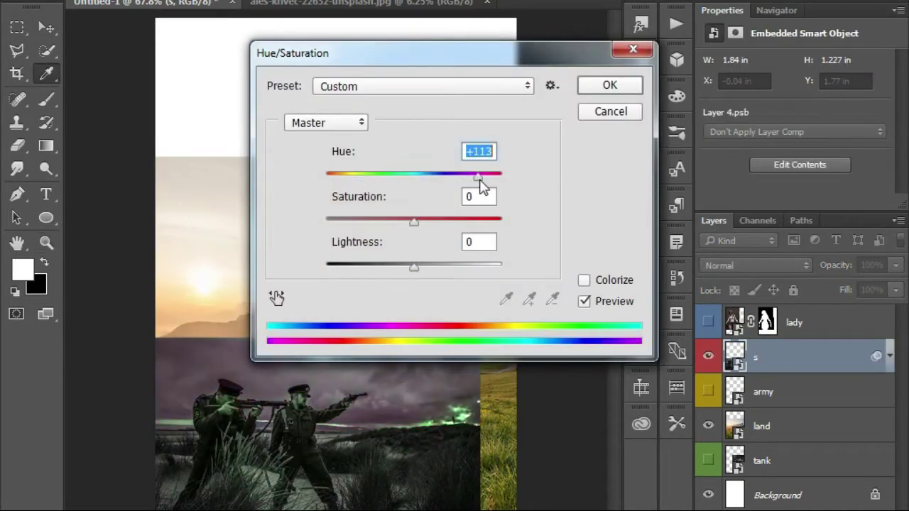
click(583, 280)
drag(402, 176, 408, 176)
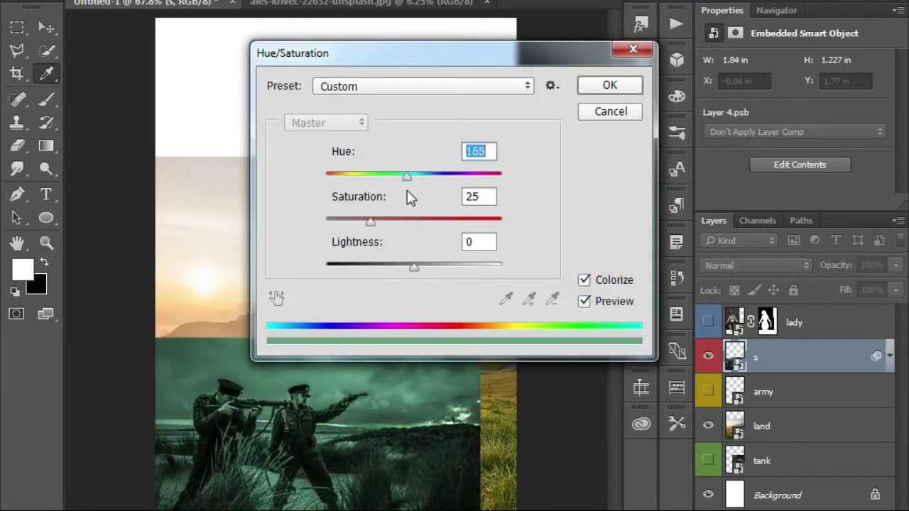
drag(403, 220, 458, 222)
click(615, 88)
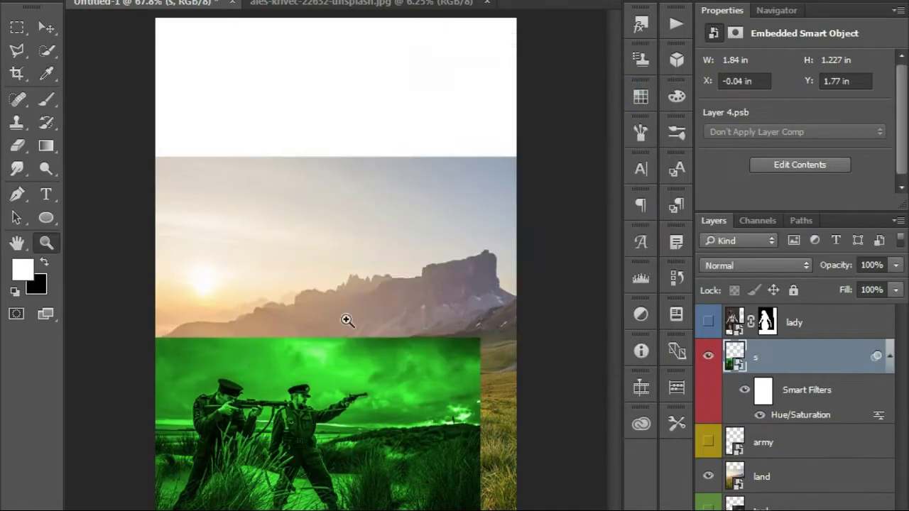
- Black-mask the s layer and paint the left soldier back with the textured 63 brush
alt+click(774, 510)
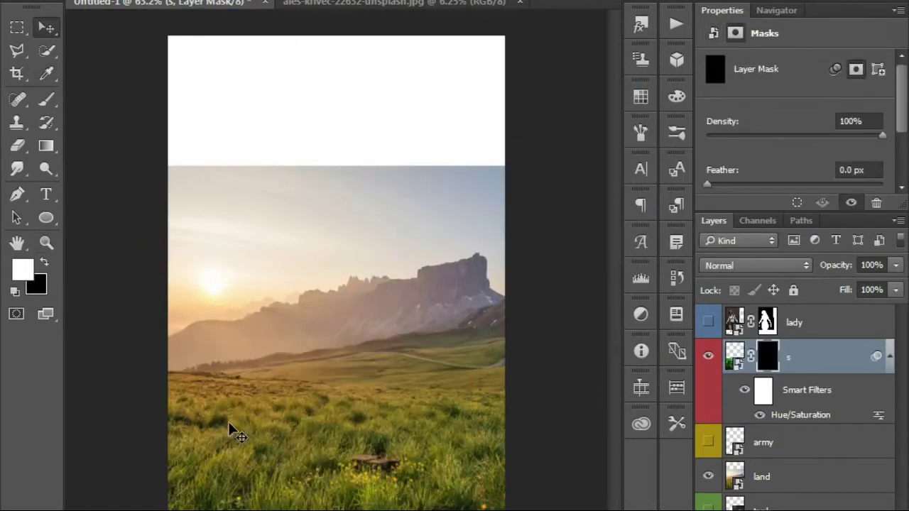
right_click(297, 373)
double_click(418, 490)
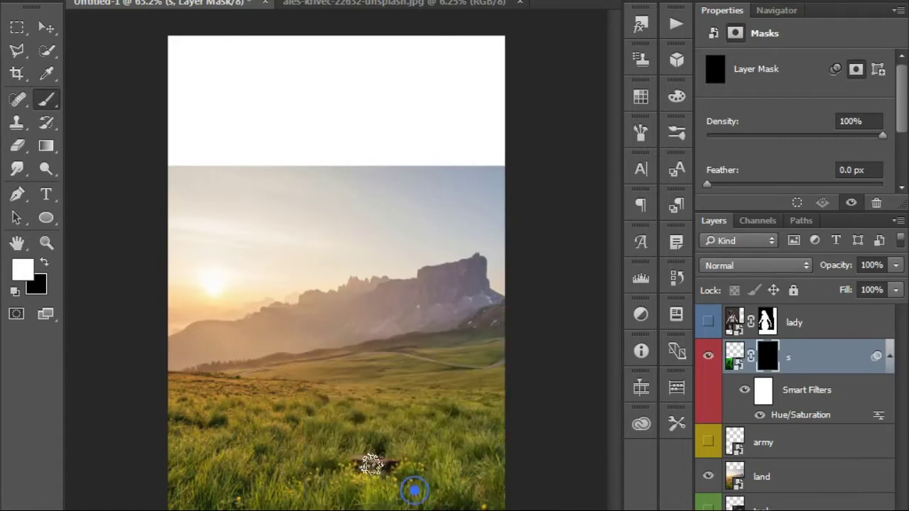
right_click(408, 487)
click(536, 326)
click(589, 134)
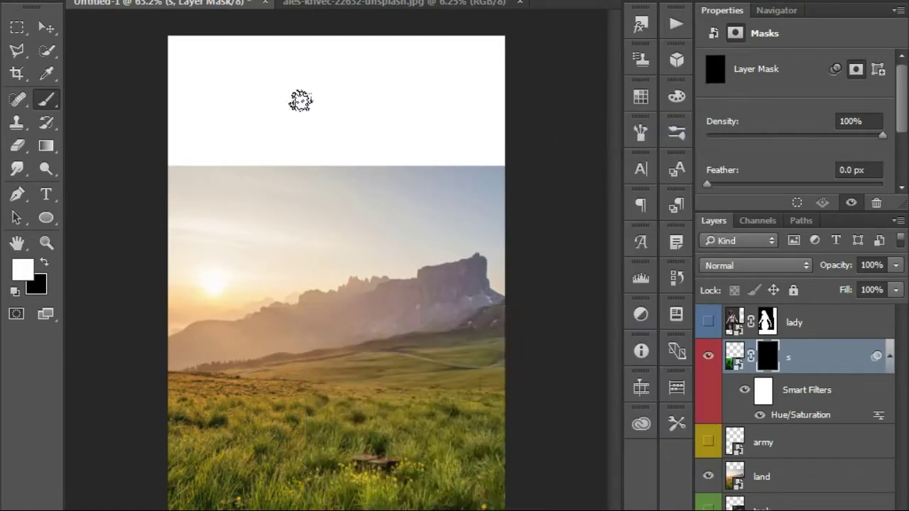
right_click(300, 101)
drag(551, 373, 812, 510)
scroll(631, 450, up, 1)
double_click(580, 447)
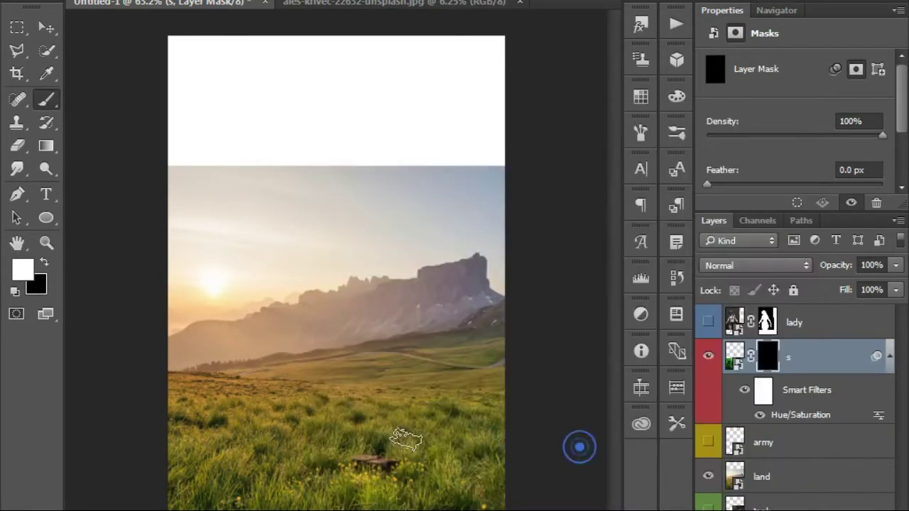
drag(226, 418, 217, 379)
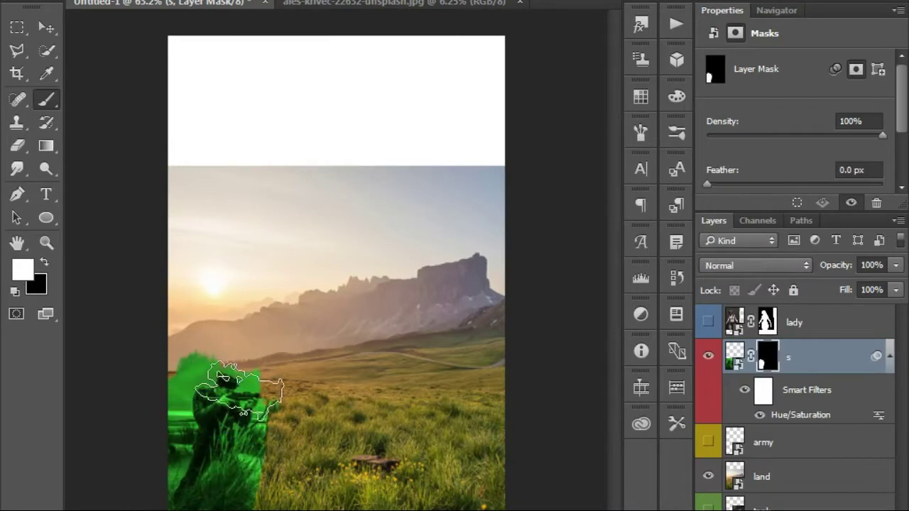
- Set the Hue/Saturation tint's blending mode to Lighten to lighten the green
double_click(878, 415)
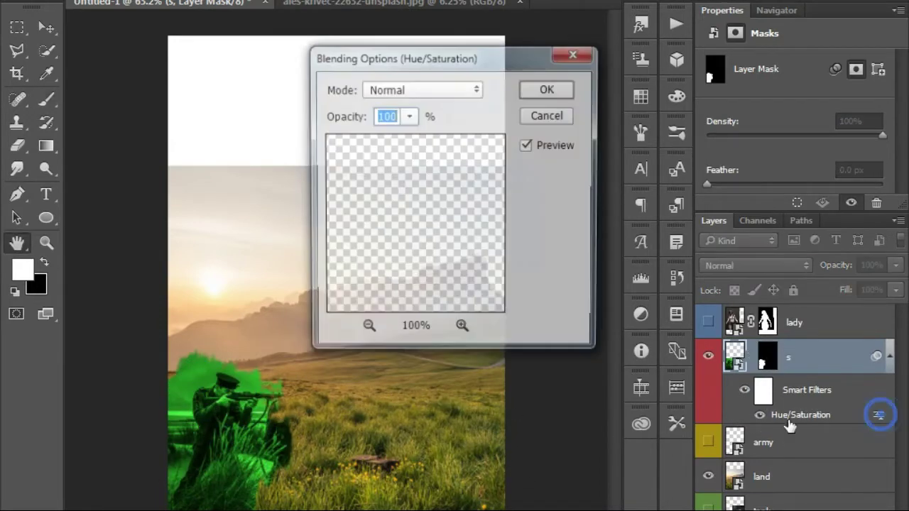
click(422, 89)
click(420, 177)
key(Down)
key(Down)
key(Return)
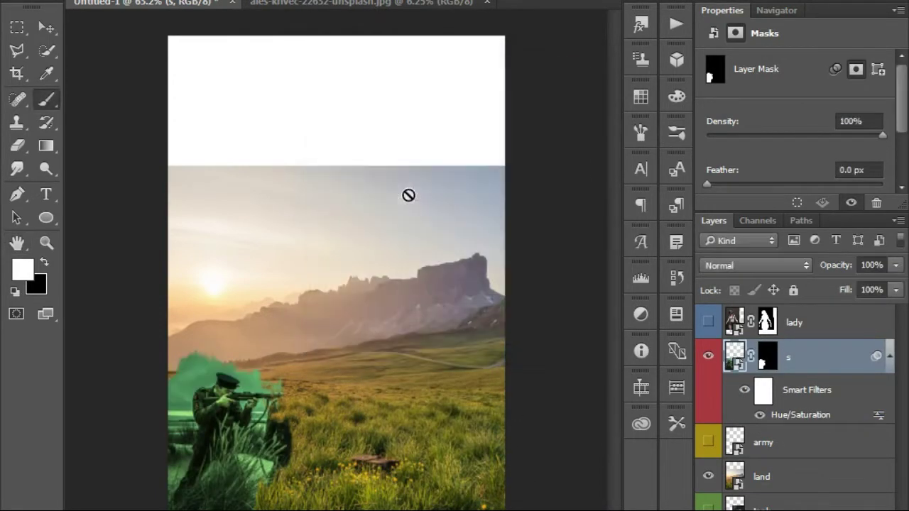
key(z)
right_click(292, 233)
click(324, 246)
- Show the army photo, hide the landscape, and enlarge the army photo higher up
click(708, 477)
click(707, 443)
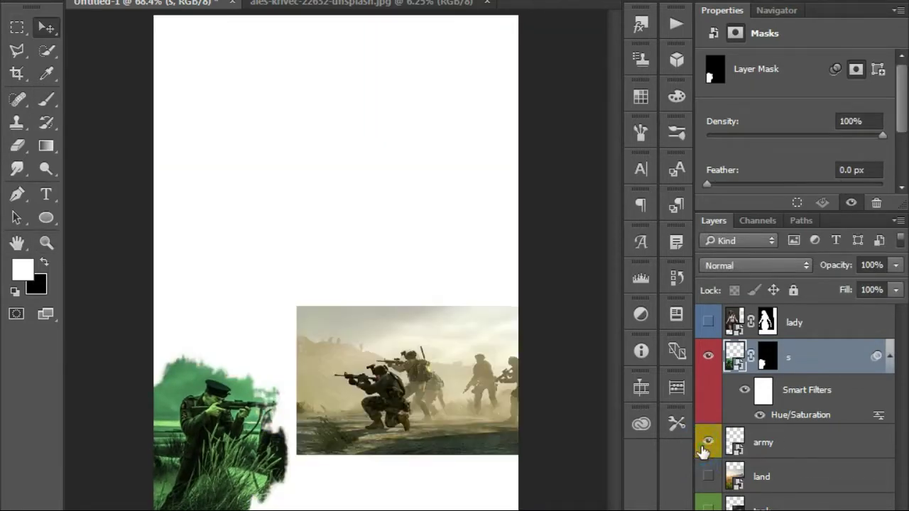
click(763, 442)
key(ctrl+t)
mouse_move(473, 402)
mouse_down()
mouse_move(441, 261)
mouse_move(451, 266)
mouse_move(471, 210)
mouse_up()
key(Return)
click(708, 322)
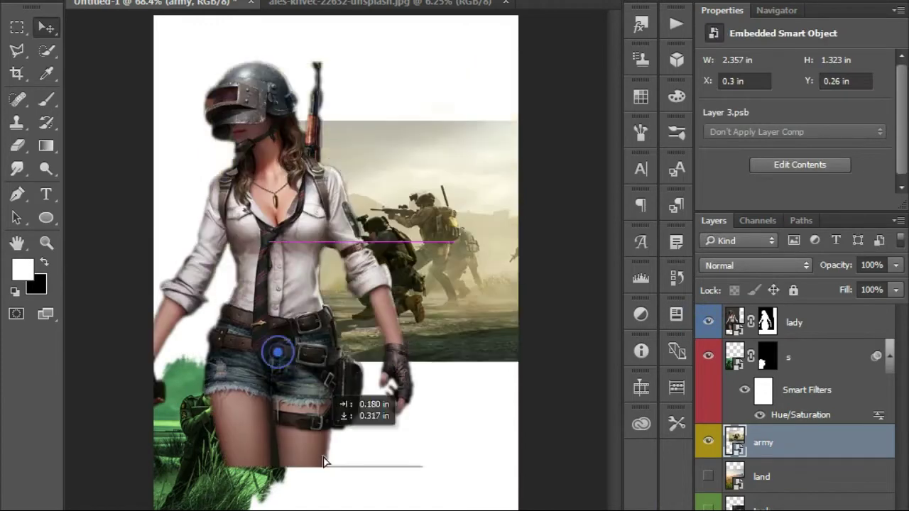
drag(298, 341, 333, 294)
- Enlarge and reposition the woman figure
click(837, 328)
drag(319, 432, 316, 438)
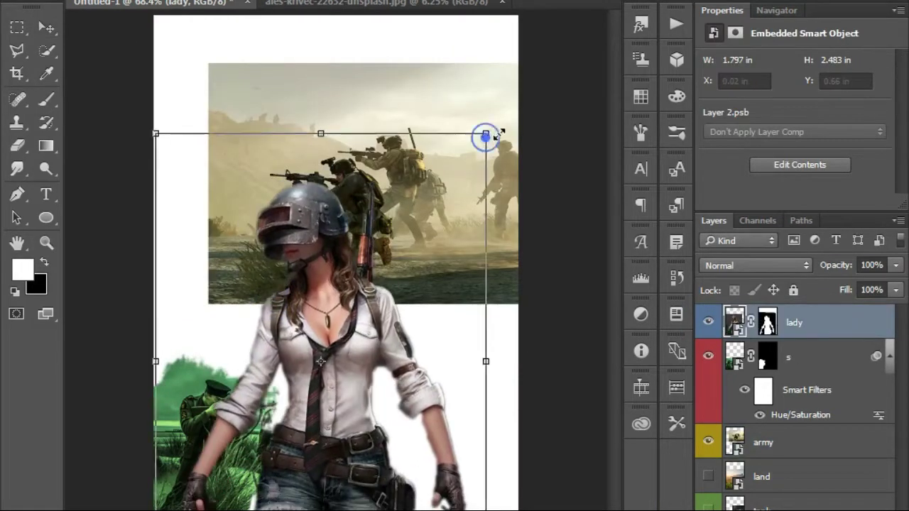
drag(281, 312, 277, 295)
key(Return)
- Move layer s above the lady layer and shift the green soldier up-left
click(793, 364)
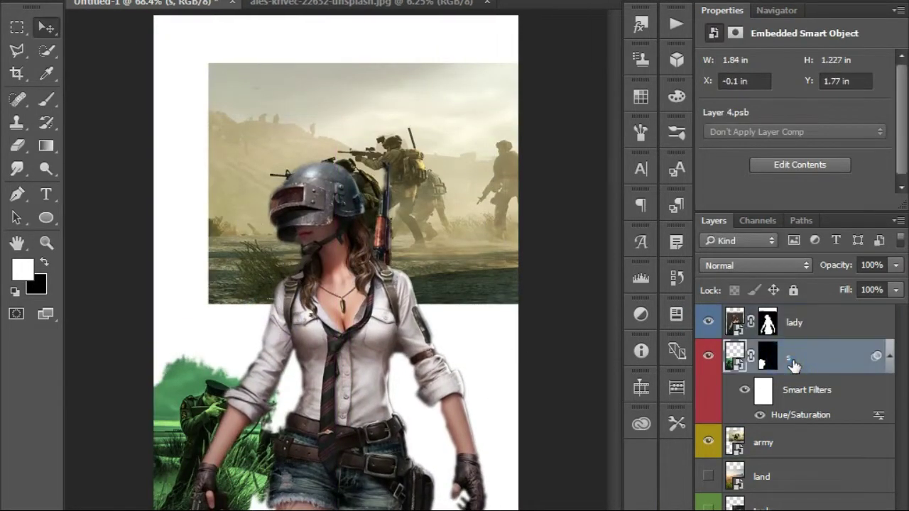
drag(793, 363, 793, 316)
drag(360, 389, 220, 294)
click(767, 322)
key(b)
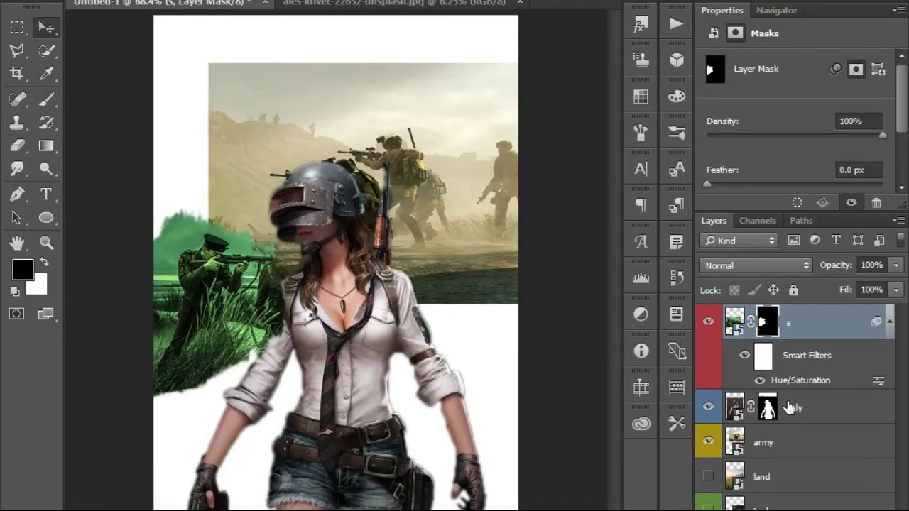
- Shrink the army soldiers photo down toward the bottom edge
click(781, 443)
key(ctrl+t)
mouse_move(401, 151)
mouse_down()
mouse_move(447, 347)
mouse_move(451, 507)
mouse_up()
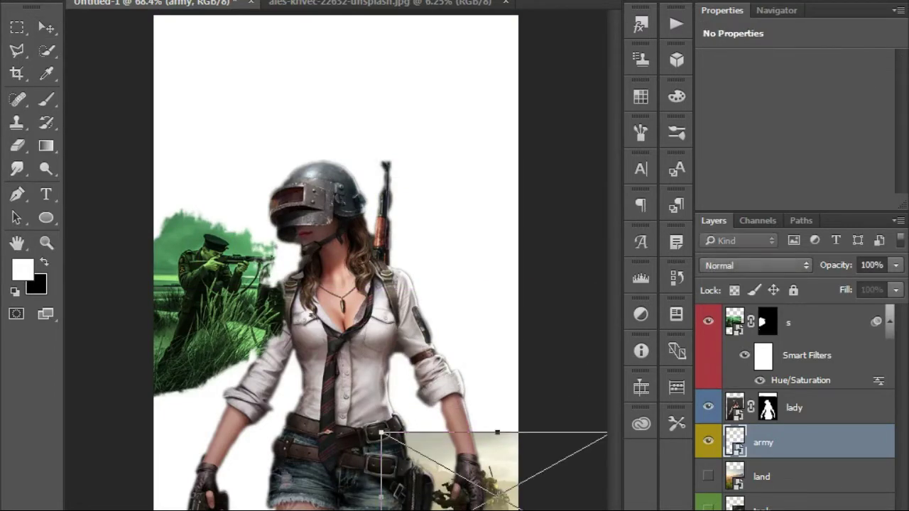
- Duplicate the army photo, flip the copy horizontally, and place it along the bottom-left
key(ctrl+j)
key(ctrl+t)
right_click(496, 486)
click(543, 438)
drag(583, 481, 307, 481)
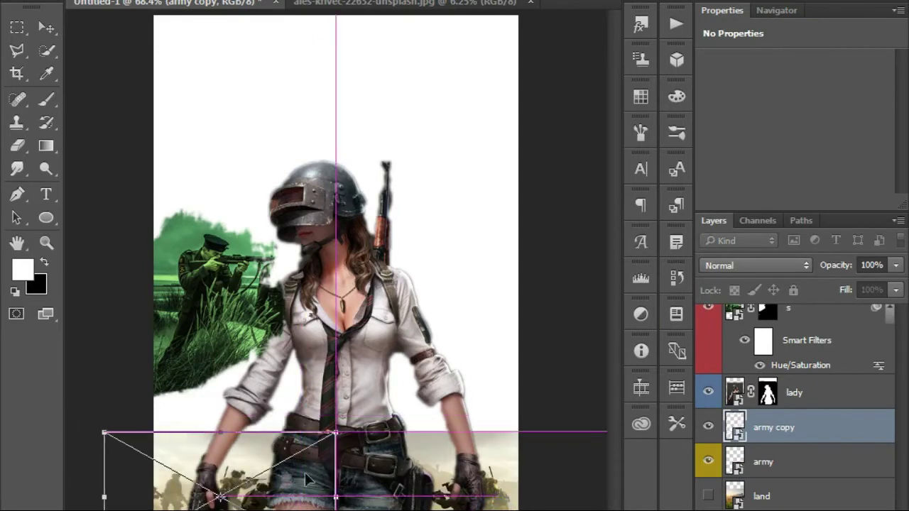
drag(368, 423, 321, 458)
key(Return)
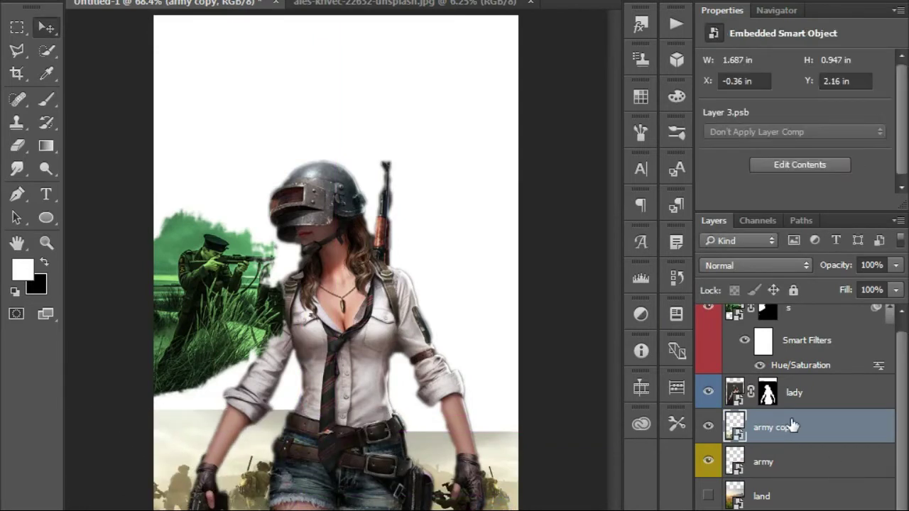
- Group both army layers into Group 1 and toggle the land layer's visibility
shift+click(766, 461)
key(ctrl+g)
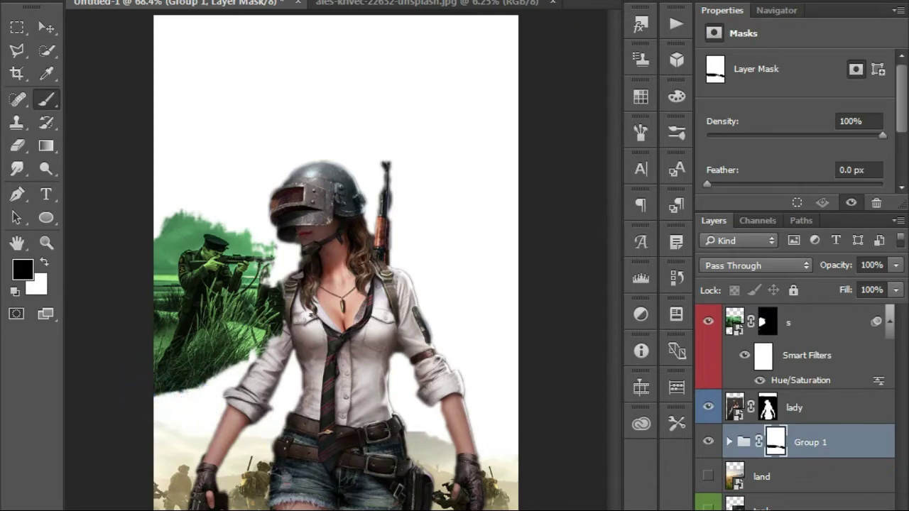
click(708, 476)
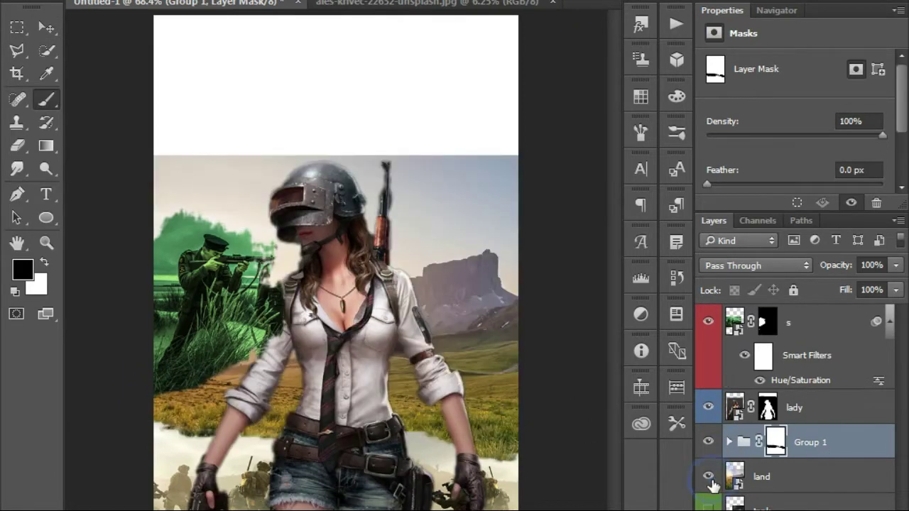
click(738, 478)
click(756, 264)
click(728, 369)
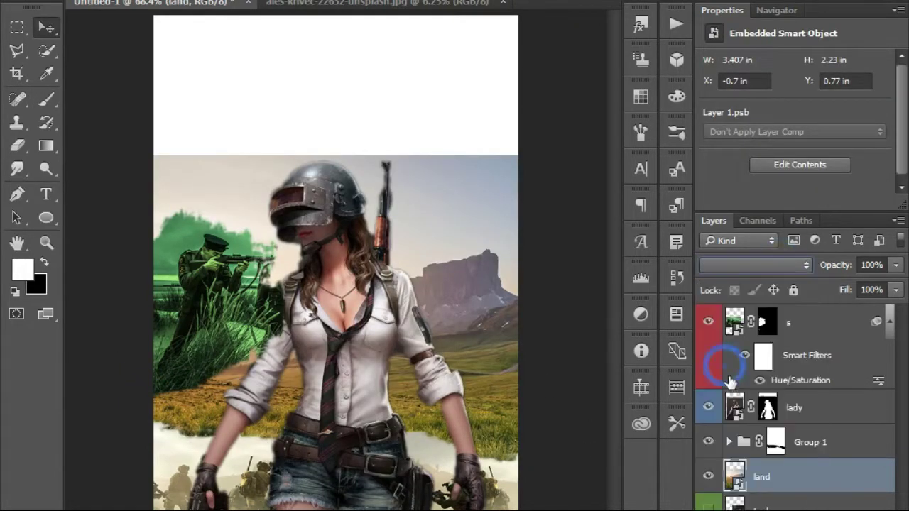
click(708, 478)
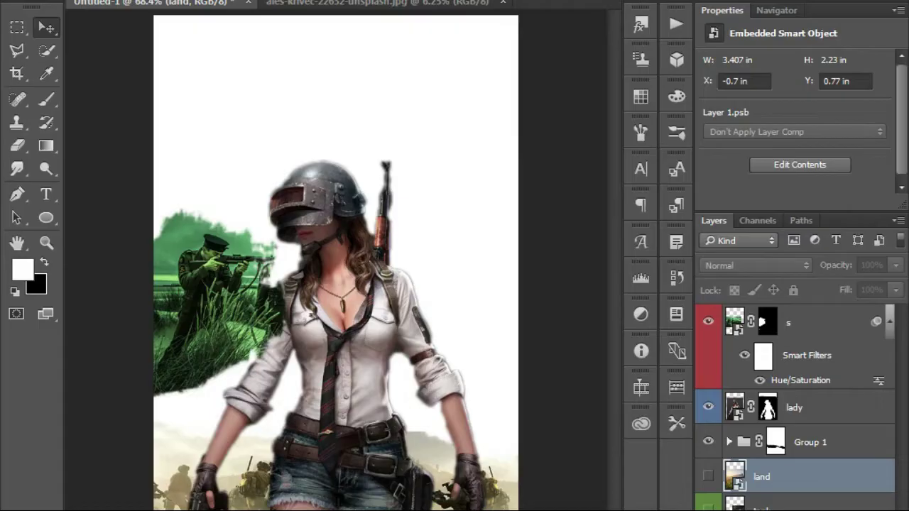
- Show the tank layer and move it to the top of the stack
click(708, 506)
drag(781, 500, 781, 390)
drag(786, 313, 788, 331)
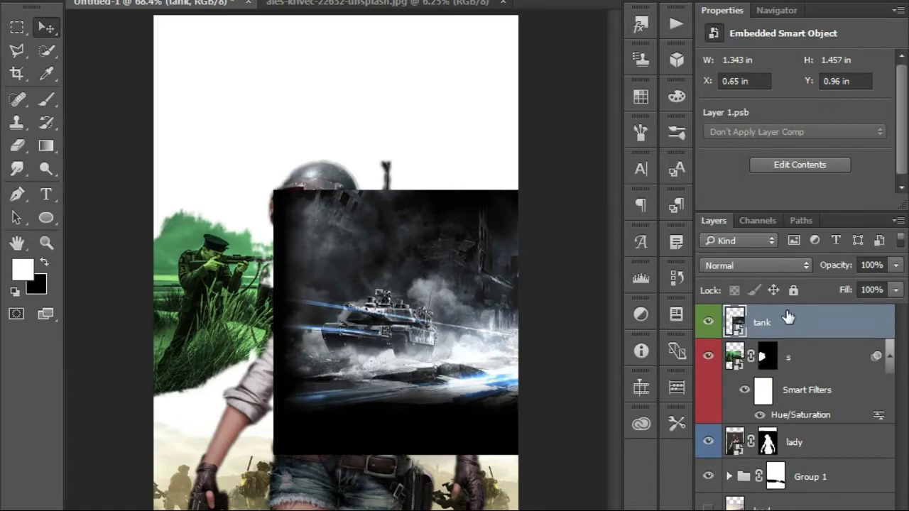
- Tint the tank green with Hue -106 and Saturation +30
key(ctrl+u)
drag(335, 54, 667, 8)
drag(784, 134, 684, 132)
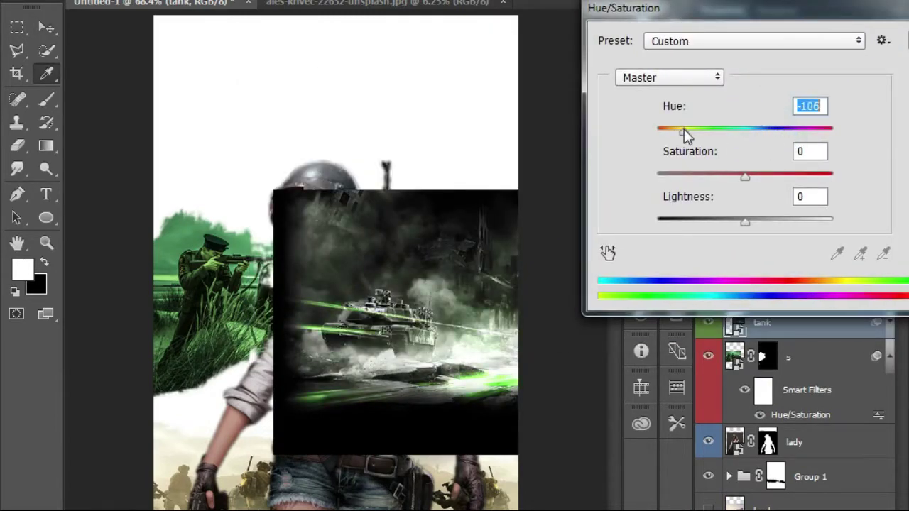
drag(759, 225, 752, 226)
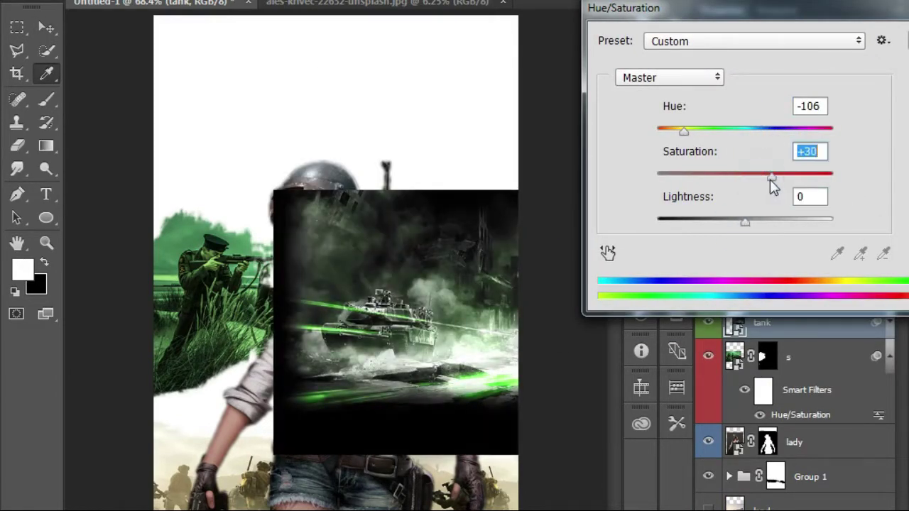
drag(653, 9, 589, 18)
click(874, 74)
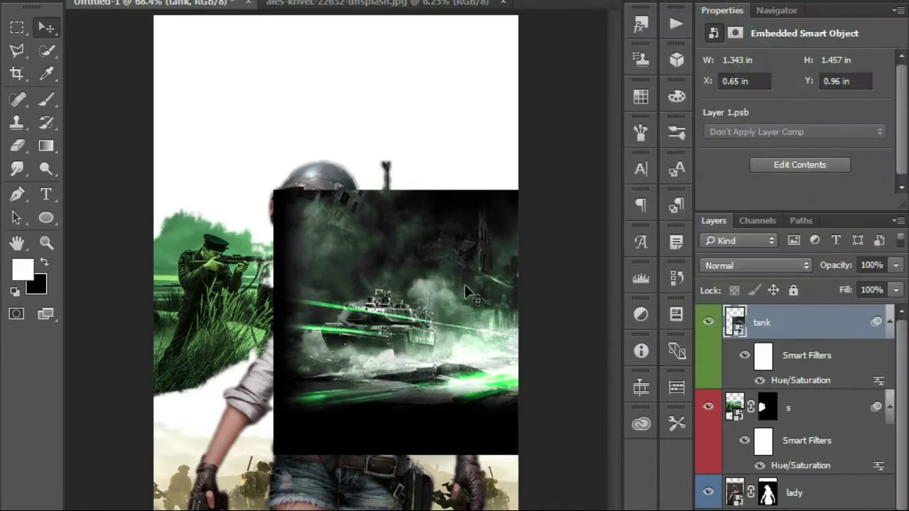
- Scale the tank down and position it right of the woman
drag(464, 284, 464, 110)
key(ctrl+t)
click(478, 205)
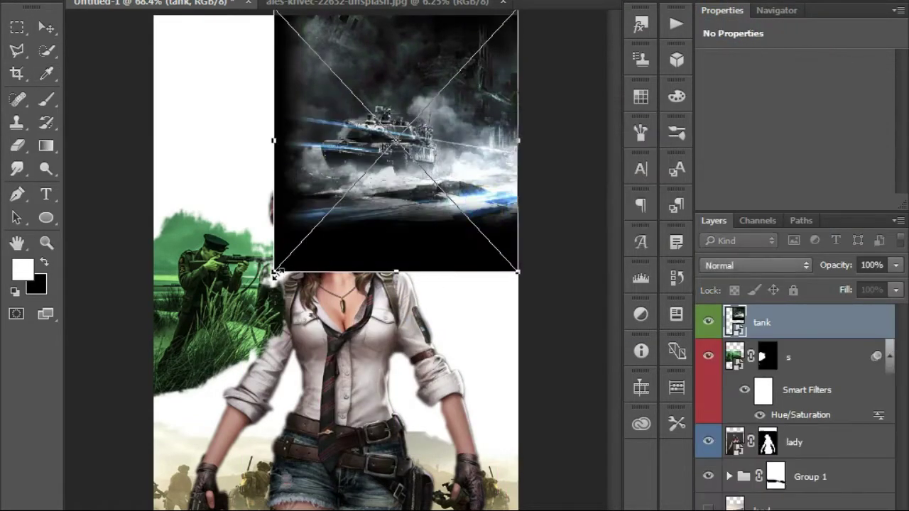
drag(273, 270, 360, 205)
mouse_move(418, 148)
mouse_down()
mouse_move(433, 287)
mouse_move(437, 232)
mouse_up()
key(Return)
- Black-mask the tank, paint it back in white, and move it below the woman
alt+click(685, 487)
key(b)
key(x)
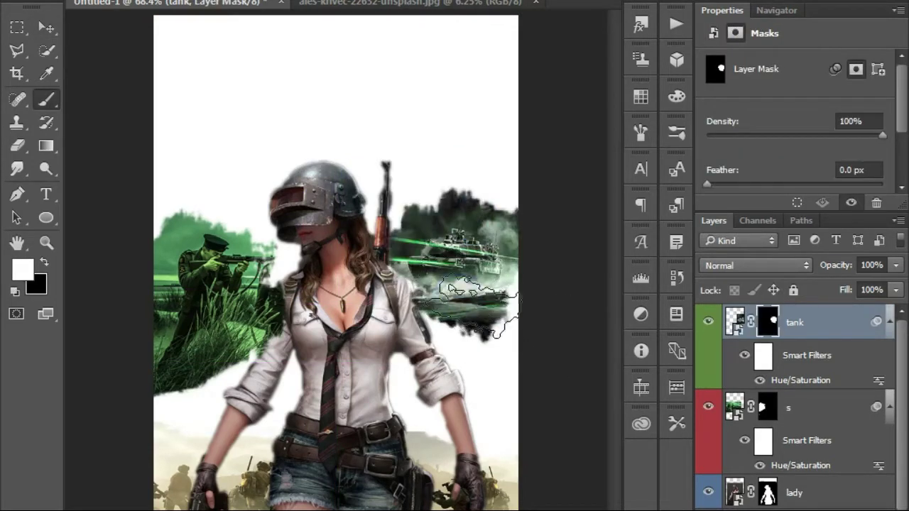
click(801, 323)
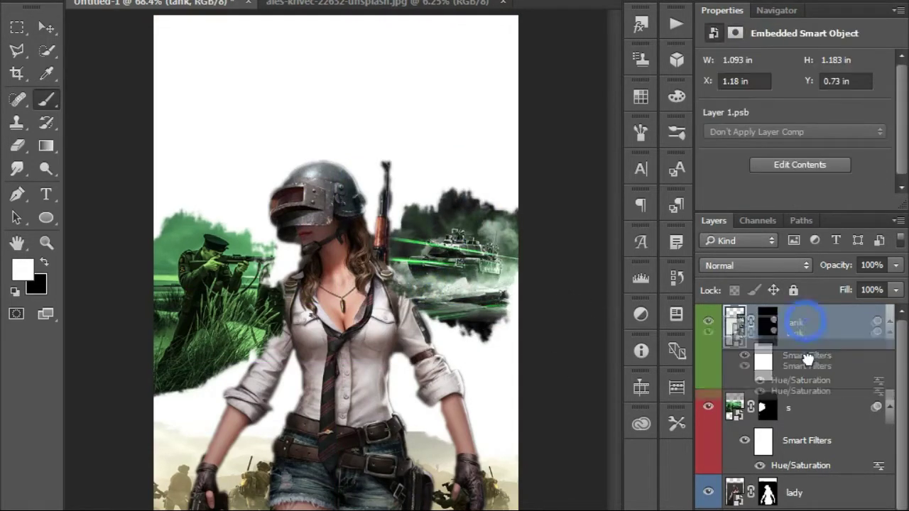
drag(807, 359, 823, 508)
drag(451, 254, 486, 303)
key(b)
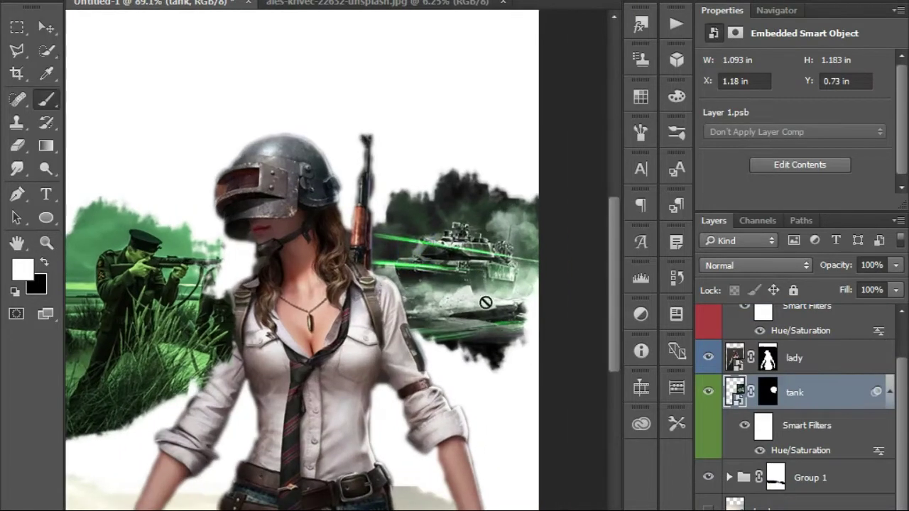
key(z)
drag(602, 353, 595, 383)
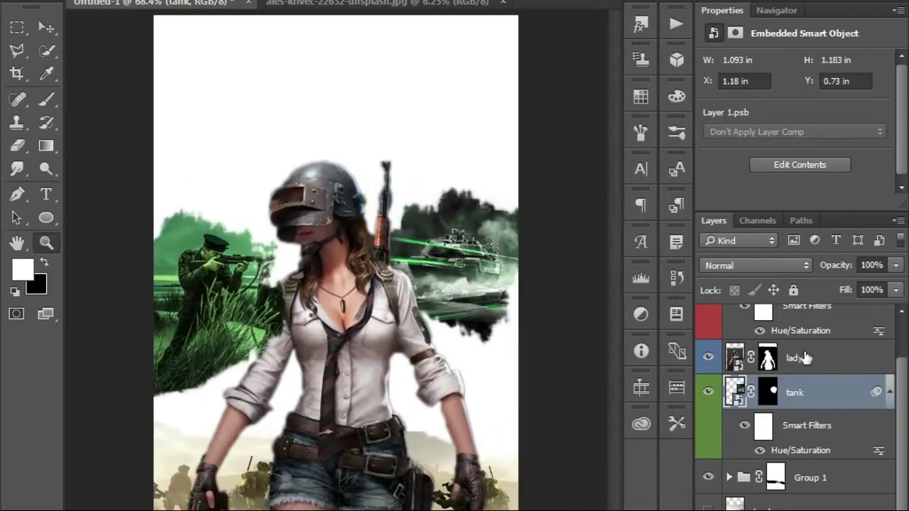
- Bring the lady layer to the top and collapse the s and tank filter listings
click(795, 358)
key(ctrl+bracketright)
right_click(392, 203)
click(756, 334)
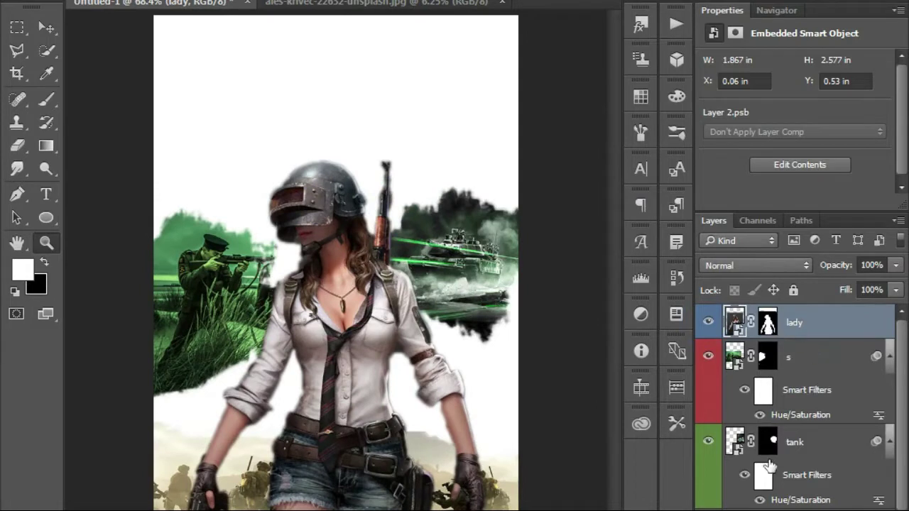
click(769, 462)
click(889, 359)
click(888, 394)
click(775, 425)
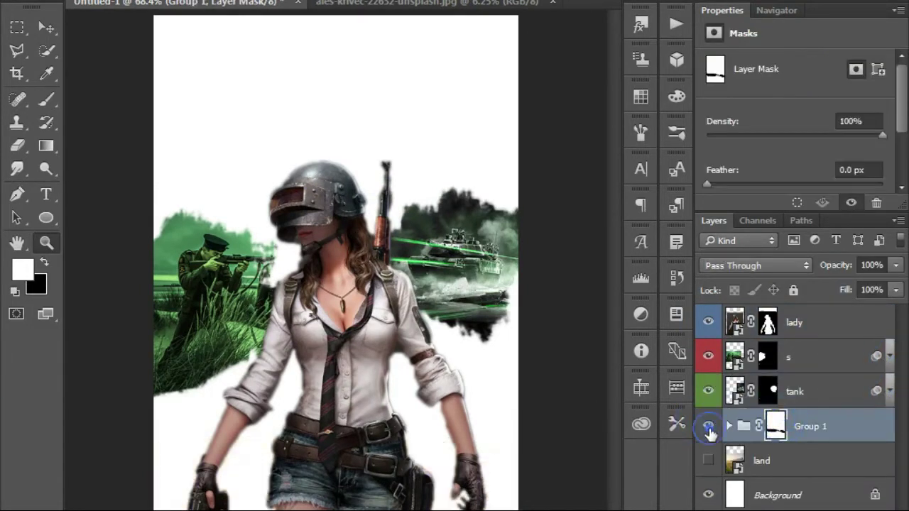
click(708, 460)
- Convert the helicopter to a smart object, shrink it, and rotate it -17.5° into the top-left
click(706, 461)
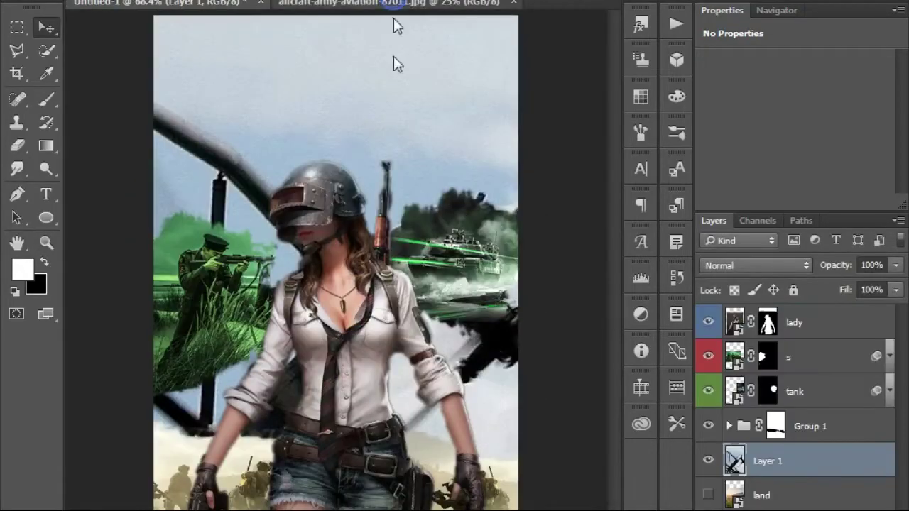
right_click(809, 461)
click(507, 234)
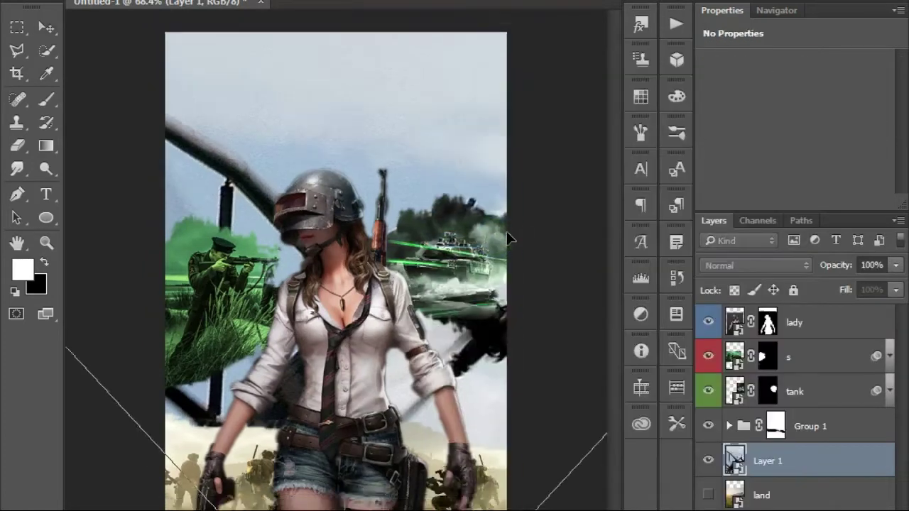
key(ctrl+t)
key(ctrl+0)
mouse_move(496, 217)
mouse_down()
mouse_move(362, 375)
mouse_move(315, 239)
mouse_move(316, 201)
mouse_move(305, 193)
mouse_move(411, 174)
mouse_up()
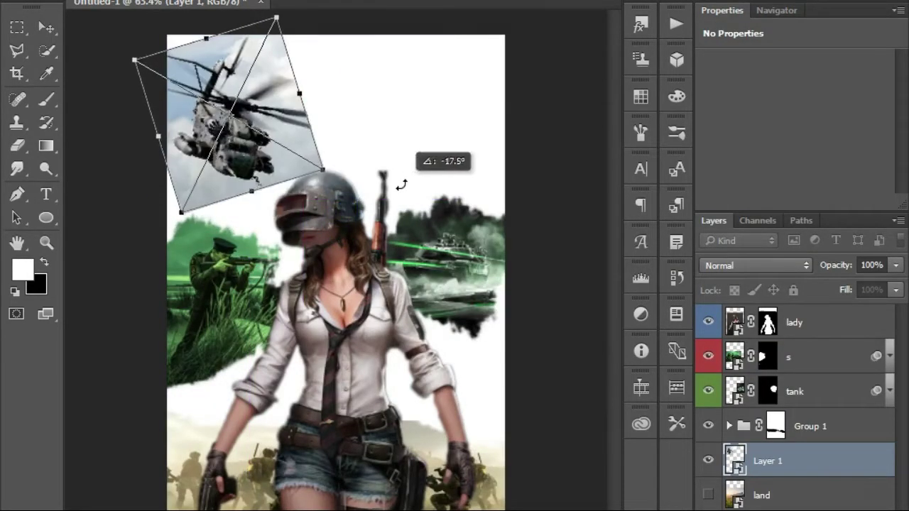
drag(249, 120, 264, 106)
key(Return)
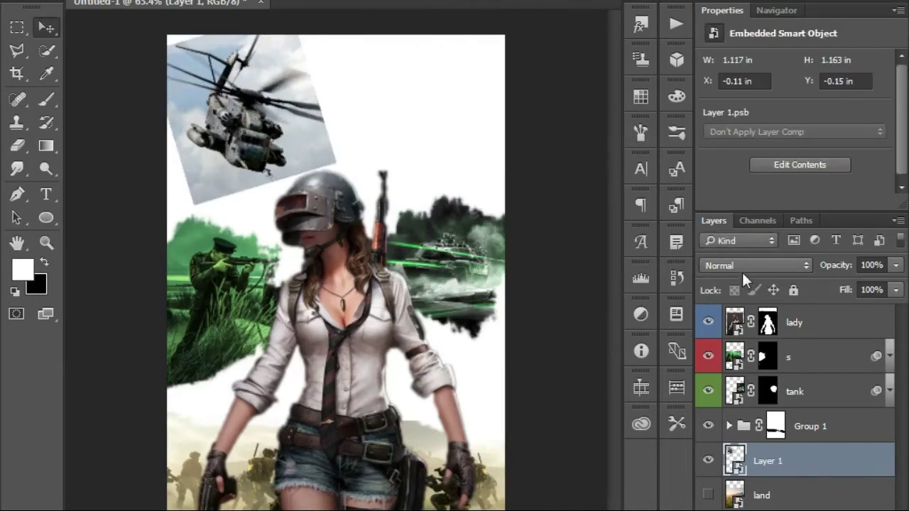
- Try Color Burn, Darken and Dissolve on the helicopter, then keep Normal blending
click(742, 267)
click(789, 323)
key(Up)
key(Up)
click(742, 266)
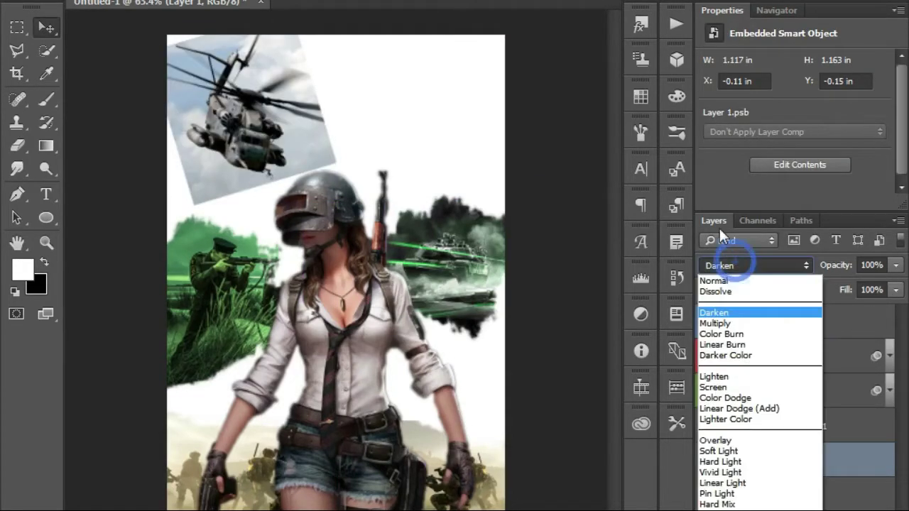
click(717, 286)
click(741, 266)
click(717, 279)
click(813, 508)
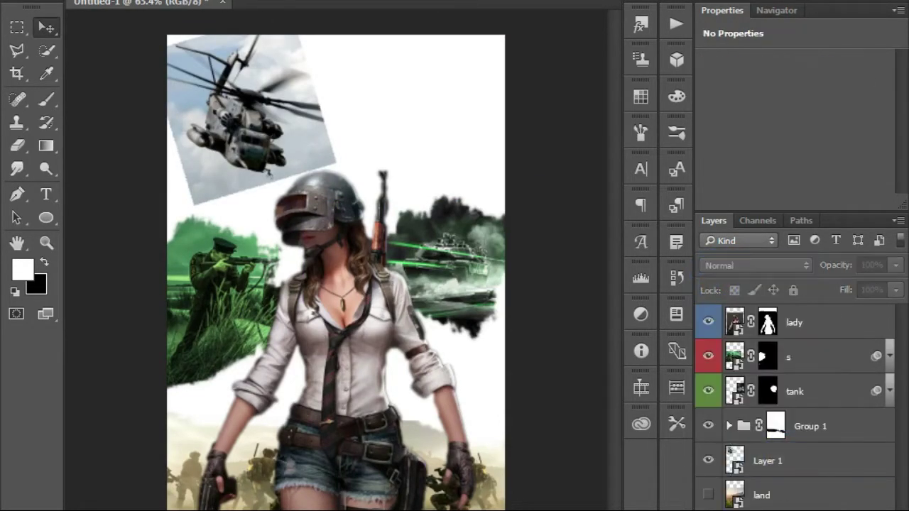
- Mask the helicopter layer and brush away its square photo edges into soft clouds
click(793, 455)
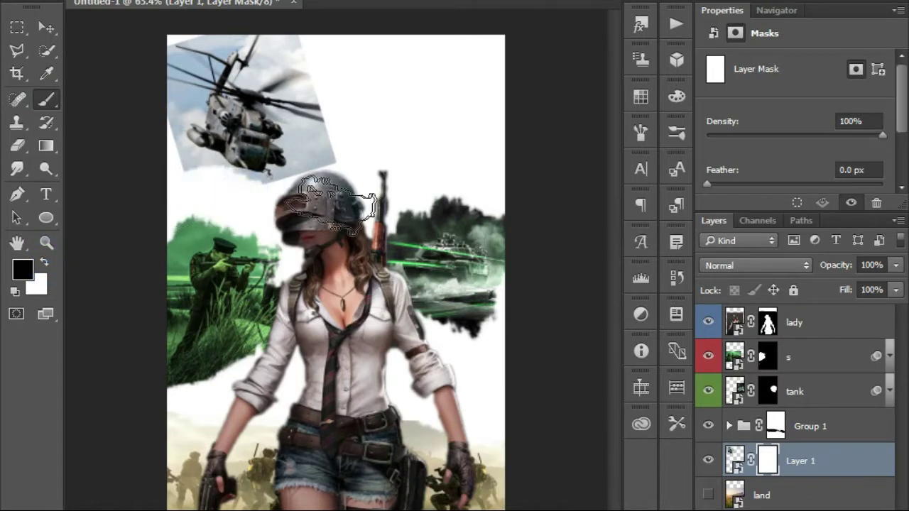
drag(299, 142, 153, 181)
drag(254, 182, 397, 32)
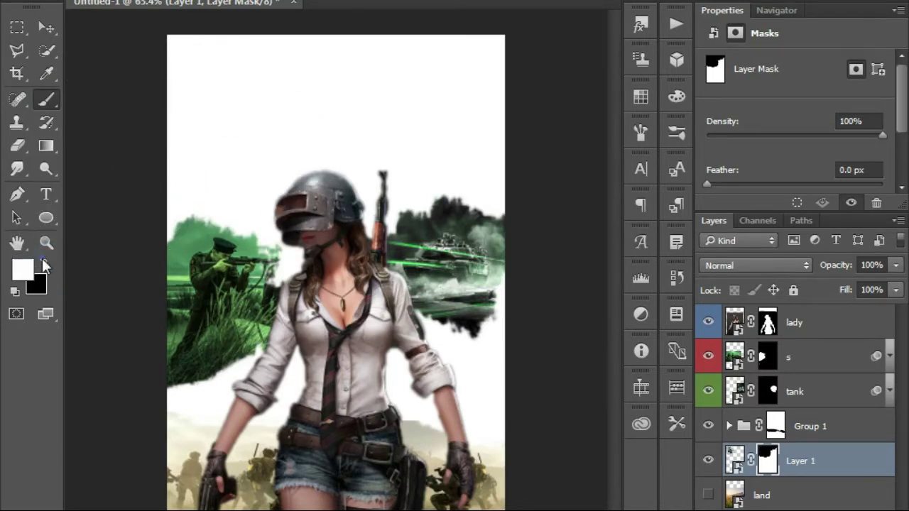
mouse_move(171, 50)
mouse_down()
mouse_move(234, 142)
mouse_move(213, 86)
mouse_move(294, 87)
mouse_up()
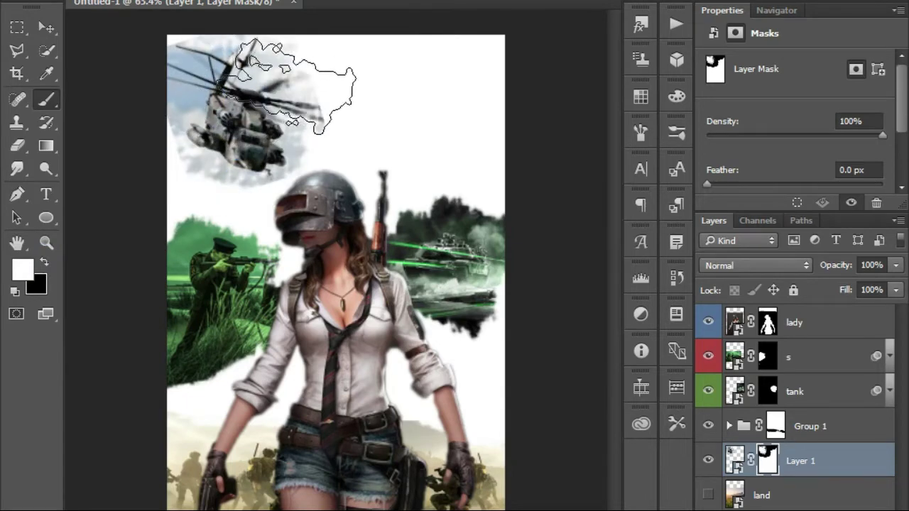
key(b)
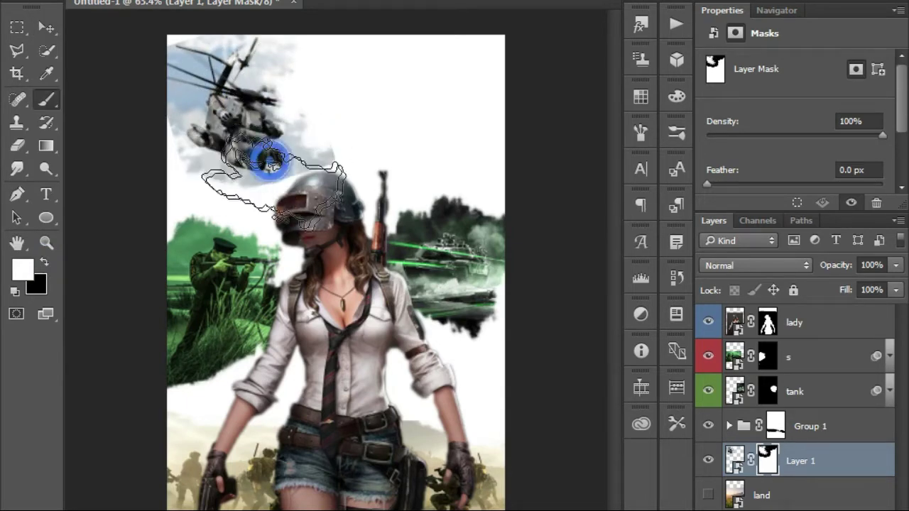
key(x)
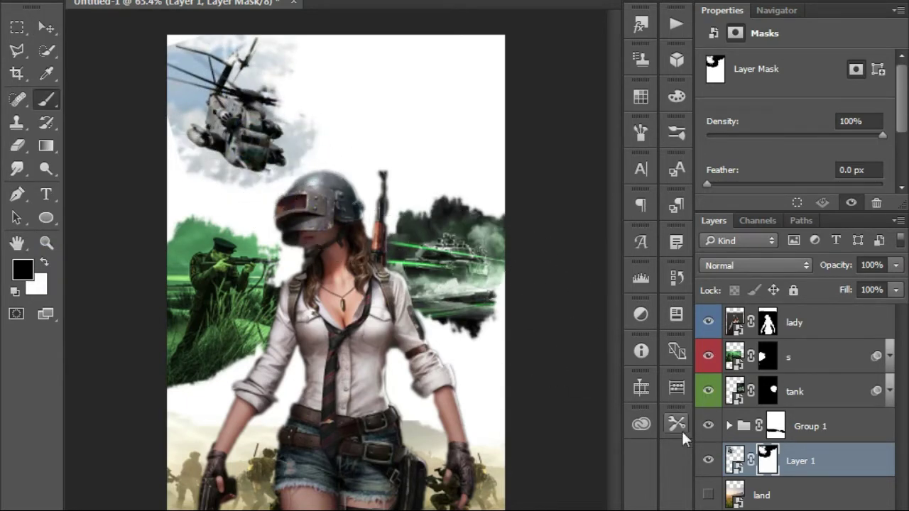
- Try Hue/Saturation changes on the helicopter, then cancel them
click(735, 460)
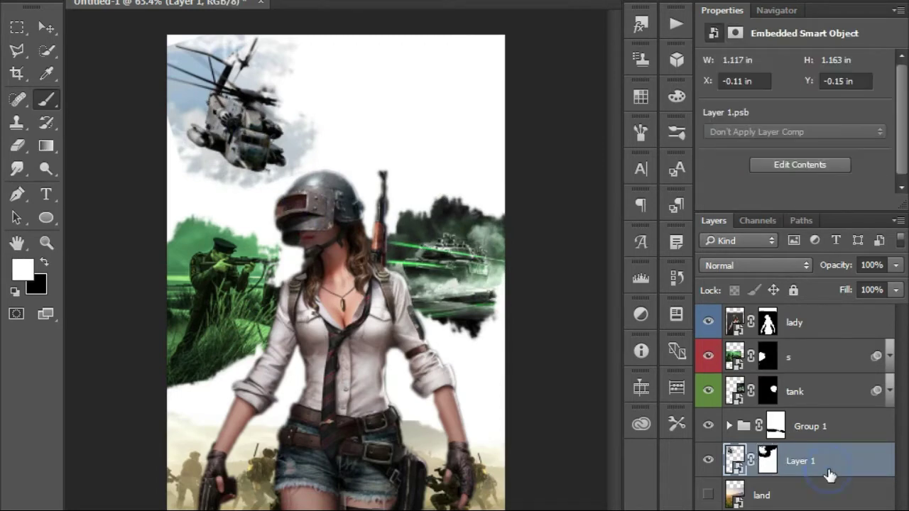
key(ctrl+u)
drag(579, 154, 651, 153)
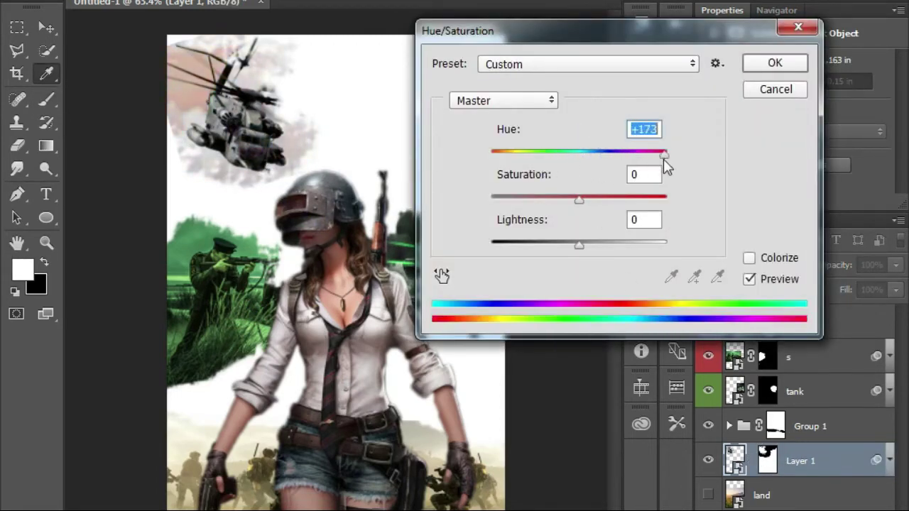
drag(578, 199, 644, 199)
click(618, 151)
mouse_move(602, 153)
mouse_down()
mouse_move(573, 153)
mouse_move(608, 153)
mouse_up()
key(Escape)
- Fit the poster in view and nudge the helicopter slightly
key(z)
right_click(370, 104)
click(394, 115)
key(v)
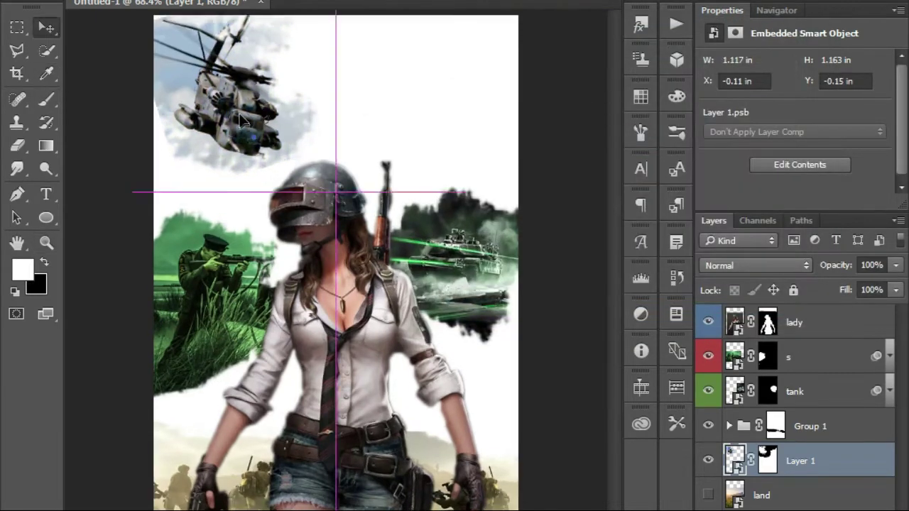
drag(328, 273, 323, 263)
- Brush Group 1's mask along the bottom soldiers near the woman's gun hand
click(759, 496)
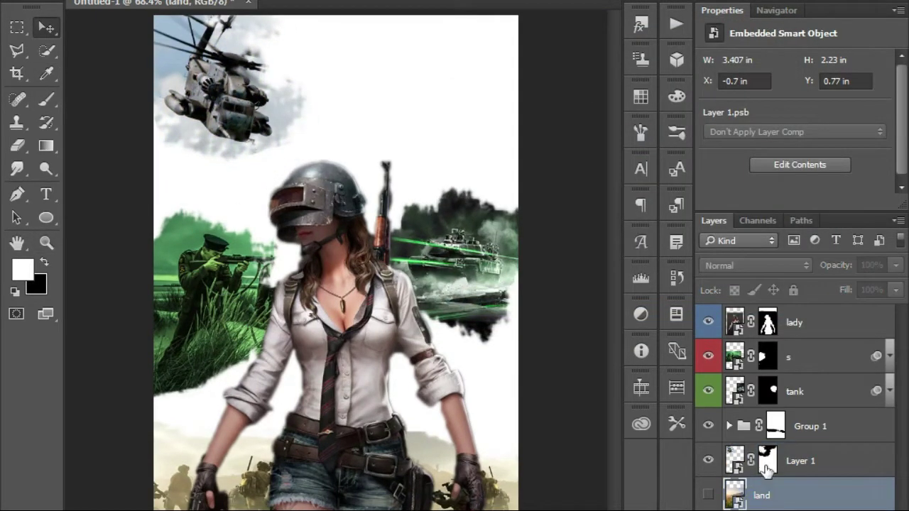
click(809, 426)
drag(497, 497, 458, 490)
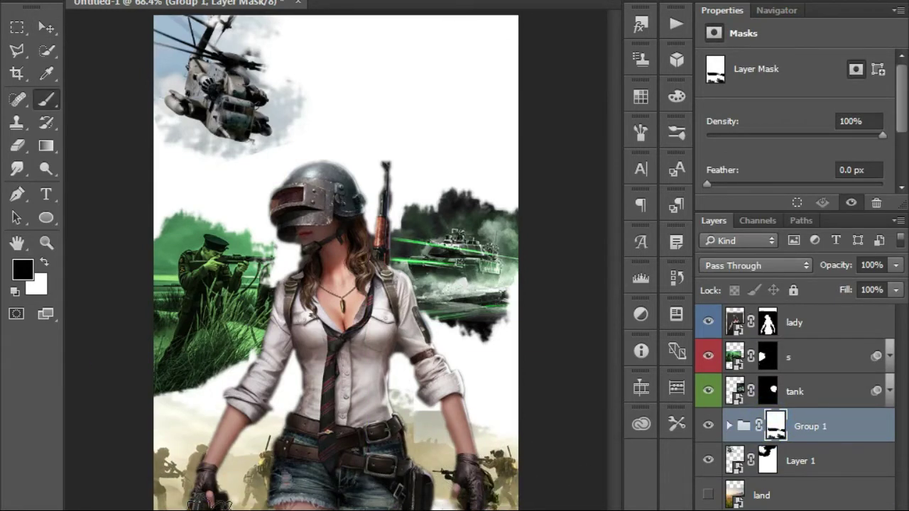
scroll(173, 497, up, 3)
drag(173, 497, 249, 426)
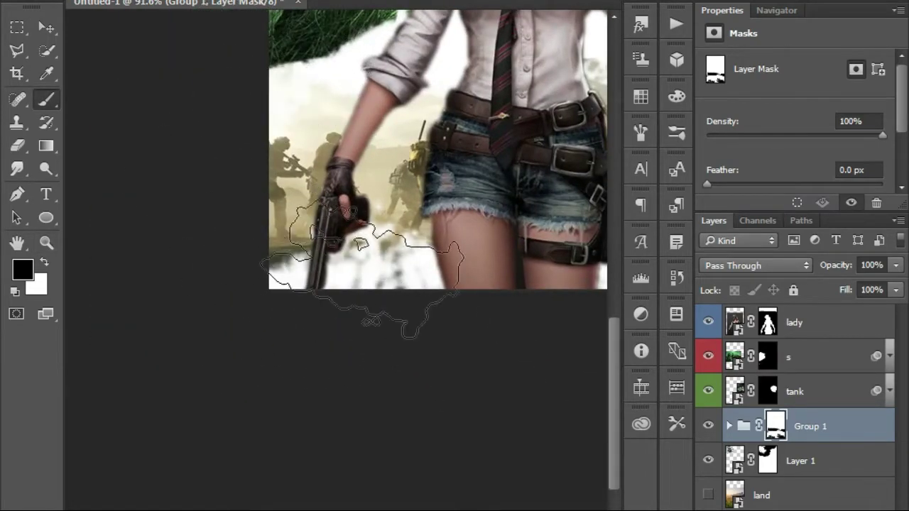
key(ctrl+0)
key(v)
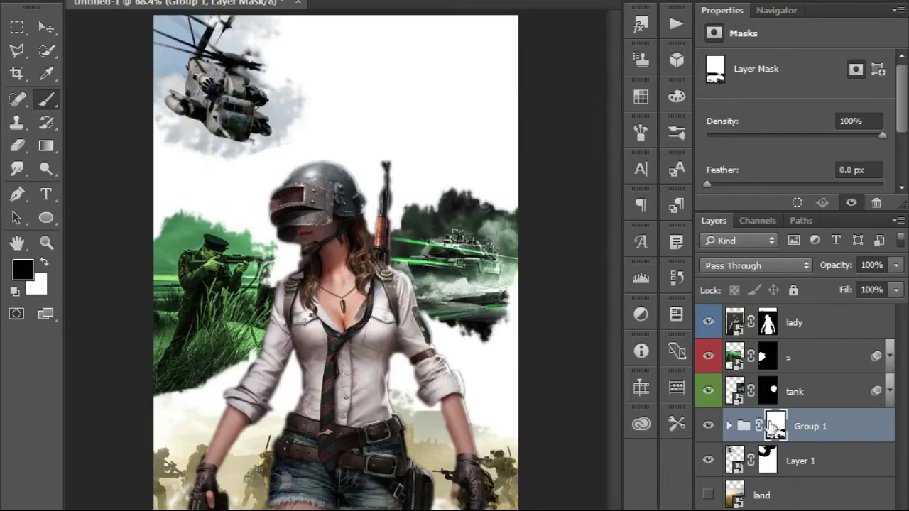
click(773, 460)
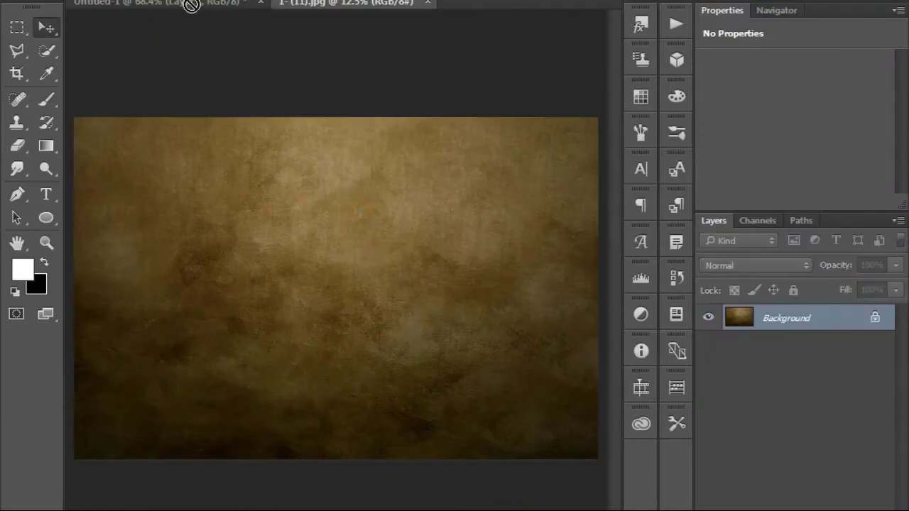
- Bring in the brown texture, scale it to fill the canvas, and send Layer 2 to the bottom
drag(192, 6, 297, 243)
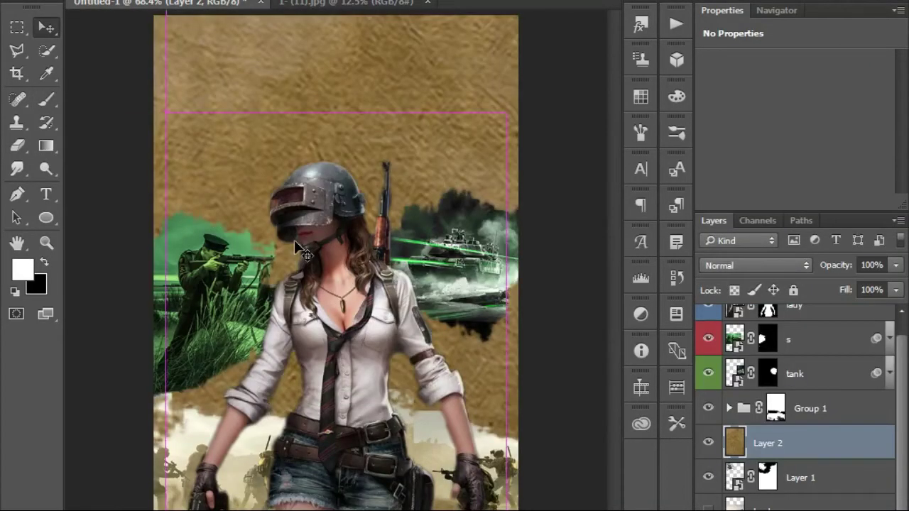
key(ctrl+minus)
key(ctrl+t)
key(ctrl+0)
mouse_move(544, 199)
mouse_down()
mouse_move(471, 305)
mouse_move(359, 323)
mouse_up()
key(ctrl+0)
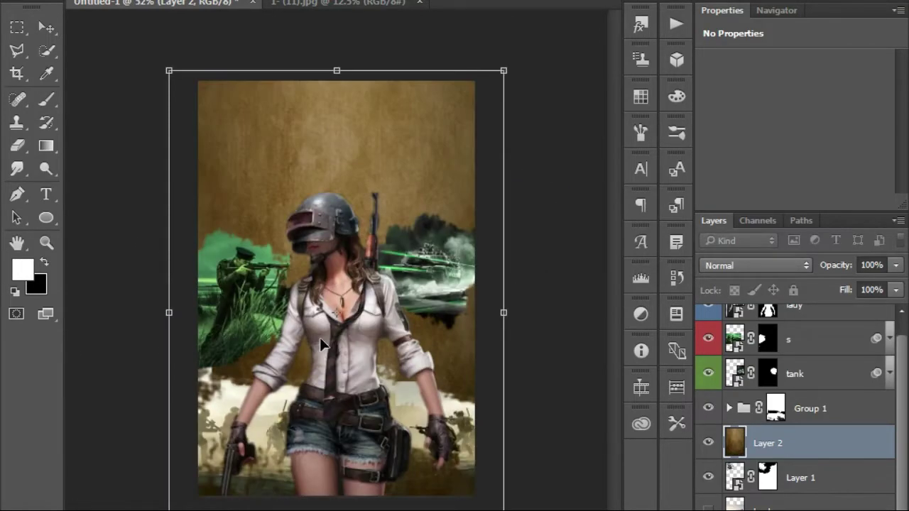
key(Return)
key(ctrl+shift+bracketleft)
key(ctrl+plus)
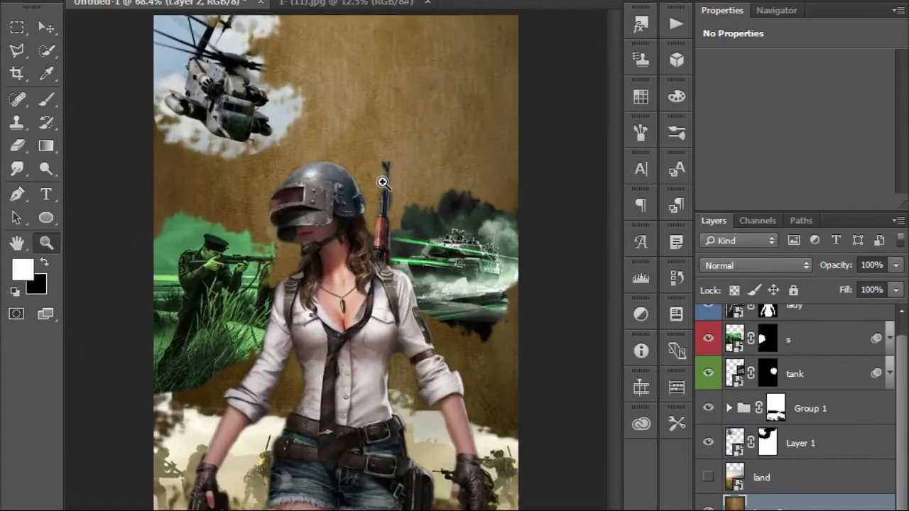
key(ctrl+plus)
key(ctrl+minus)
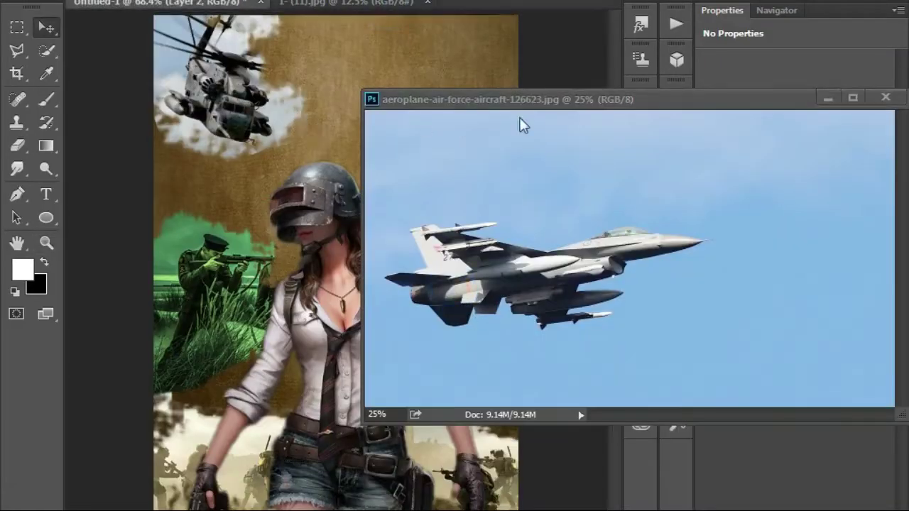
- Place the jet photo as a smart object, scaled down and tilted about -8 degrees at the top
drag(522, 126, 516, 227)
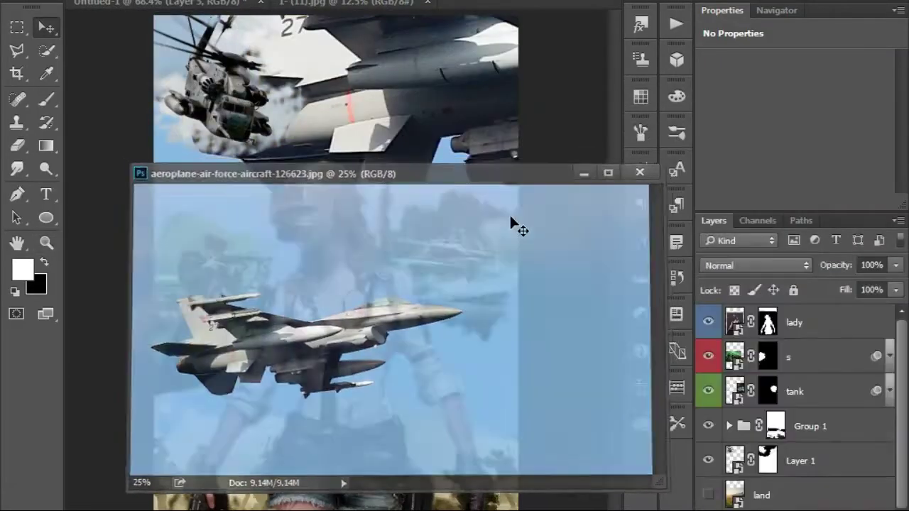
right_click(781, 319)
click(615, 180)
key(ctrl+t)
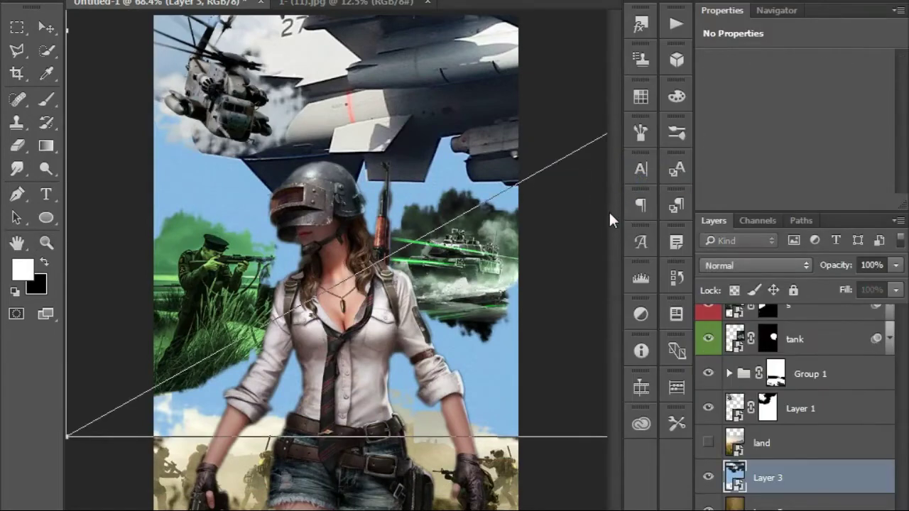
key(ctrl+minus)
key(ctrl+minus)
key(ctrl+minus)
mouse_move(598, 137)
mouse_down()
mouse_move(478, 229)
mouse_move(404, 264)
mouse_move(398, 241)
mouse_up()
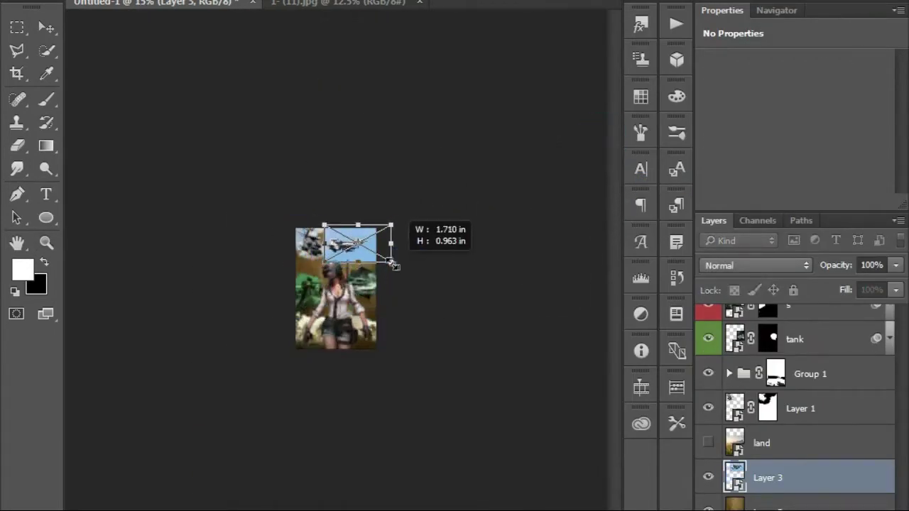
key(ctrl+plus)
key(ctrl+plus)
key(ctrl+plus)
drag(405, 151, 411, 156)
drag(394, 235, 431, 213)
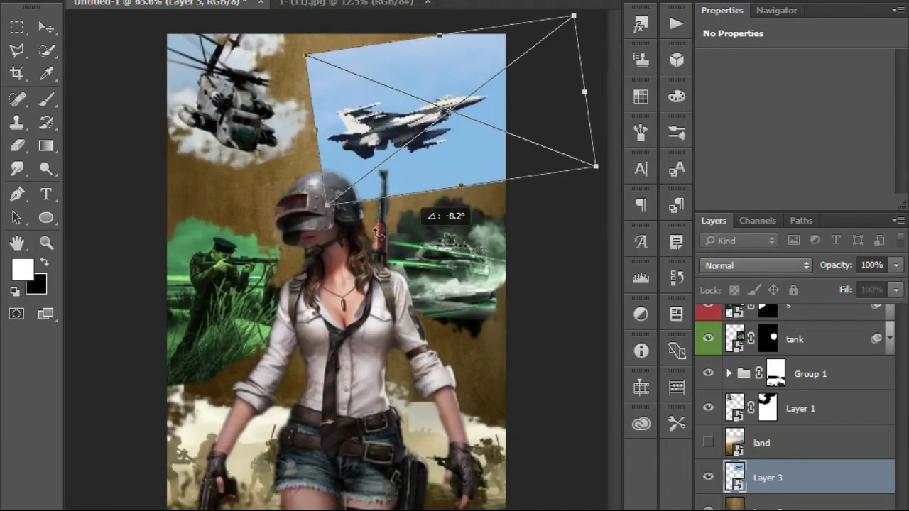
key(Return)
- Mask the jet layer and paint the jet and its blue sky back into view
key(z)
click(421, 164)
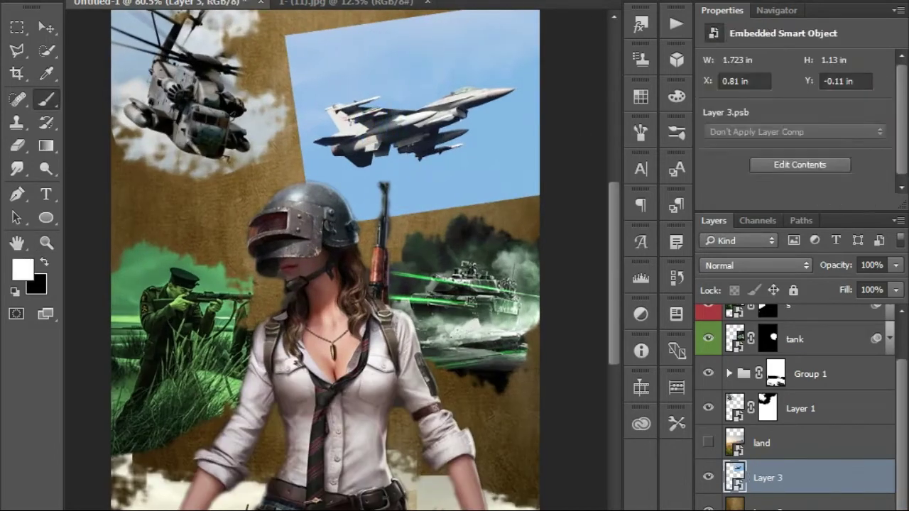
key(x)
mouse_move(412, 110)
mouse_down()
mouse_move(389, 163)
mouse_move(462, 92)
mouse_up()
key(ctrl+minus)
- Move the jet near the top centre, then scale it down toward the upper right
key(v)
mouse_move(434, 126)
mouse_down()
mouse_move(439, 134)
mouse_move(398, 117)
mouse_up()
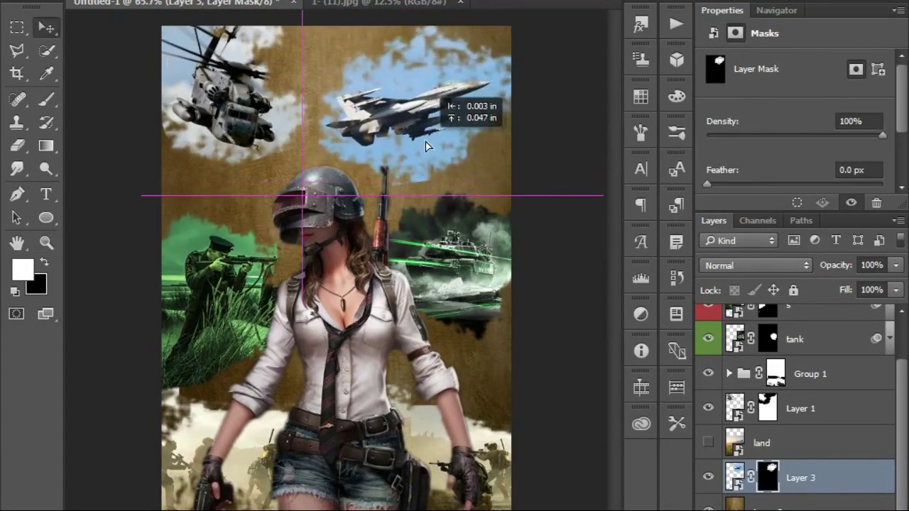
scroll(333, 186, up, 1)
key(ctrl+t)
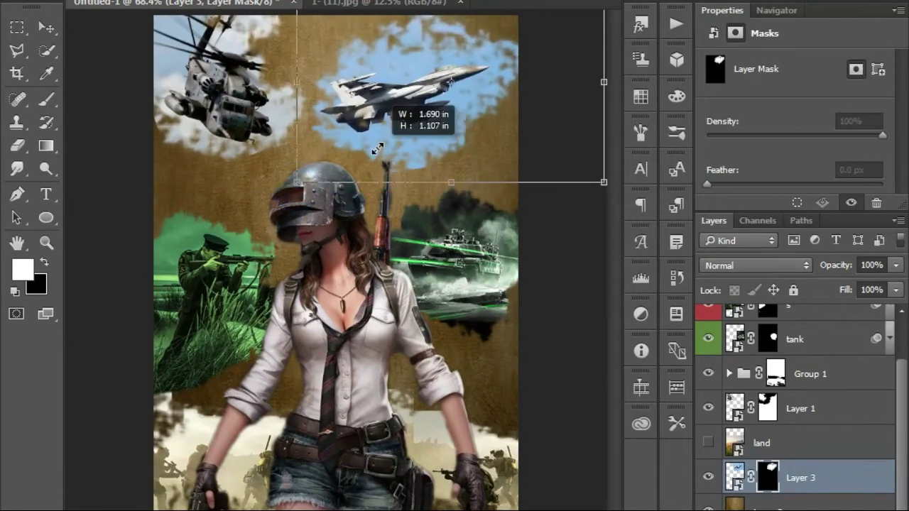
drag(334, 186, 373, 146)
key(Escape)
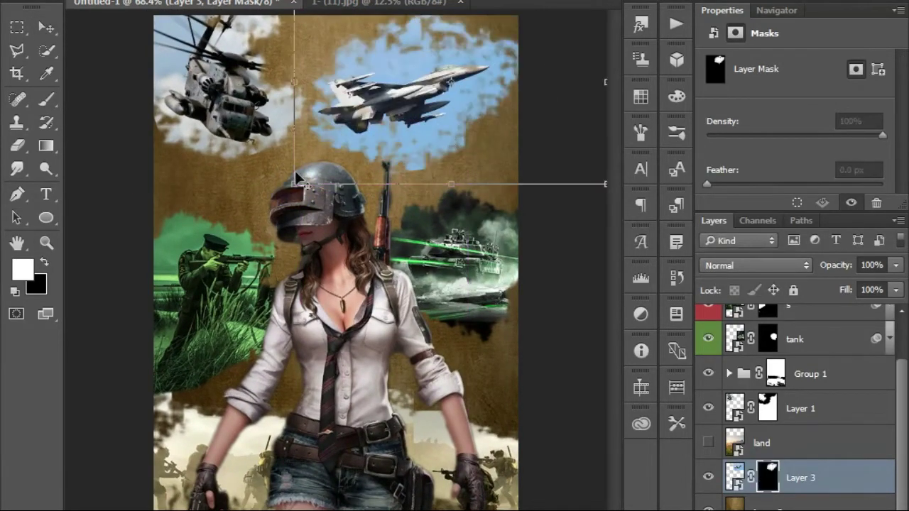
drag(298, 177, 455, 43)
key(Return)
- Duplicate the jet layer, shrinking the copy and moving it to the left
key(ctrl+j)
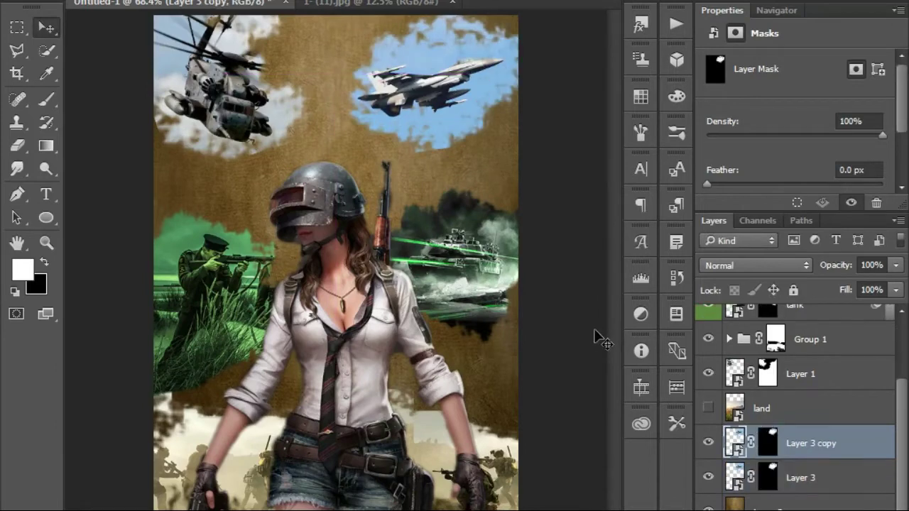
key(ctrl+t)
drag(607, 157, 531, 126)
mouse_move(440, 71)
mouse_down()
mouse_move(313, 110)
mouse_move(358, 112)
mouse_up()
key(Return)
- Paint the jet copy's mask to fully reveal the second jet
scroll(348, 98, up, 2)
scroll(358, 113, up, 1)
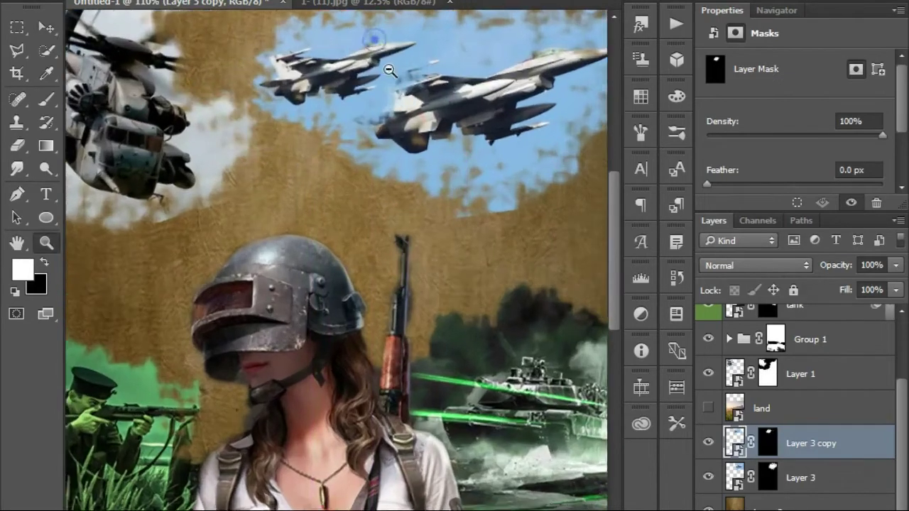
key(b)
click(767, 441)
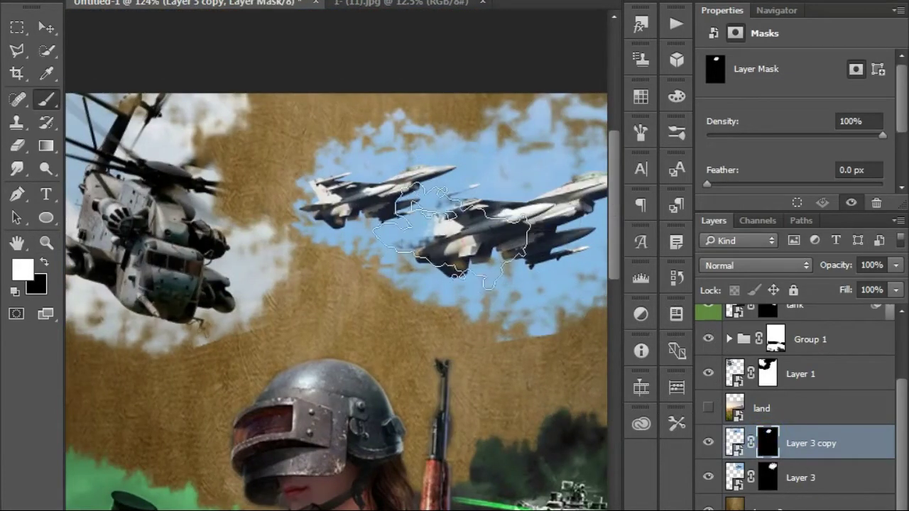
drag(451, 234, 472, 236)
key(x)
mouse_move(481, 186)
mouse_down()
mouse_move(398, 192)
mouse_move(512, 213)
mouse_up()
key(x)
- Try Screen, Darken and Multiply blending on the jet copy, then return it to Normal
click(752, 265)
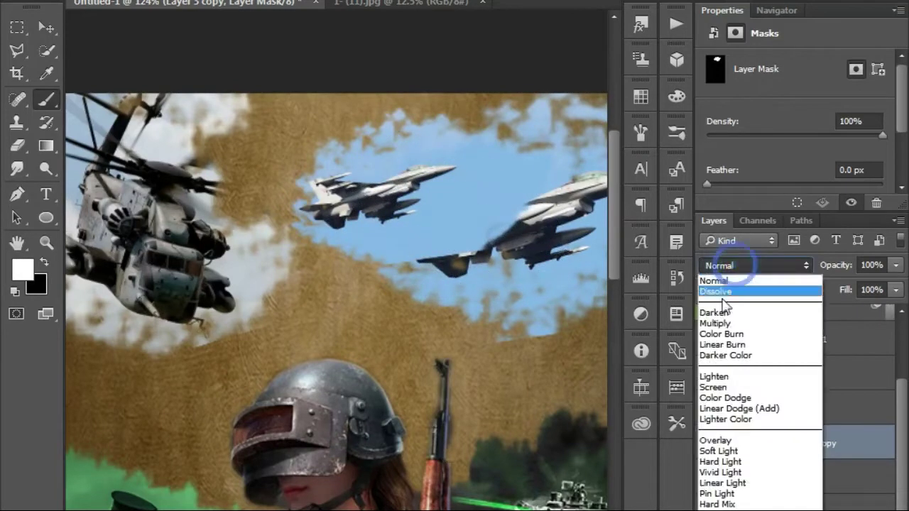
click(719, 387)
click(724, 270)
click(718, 312)
key(Down)
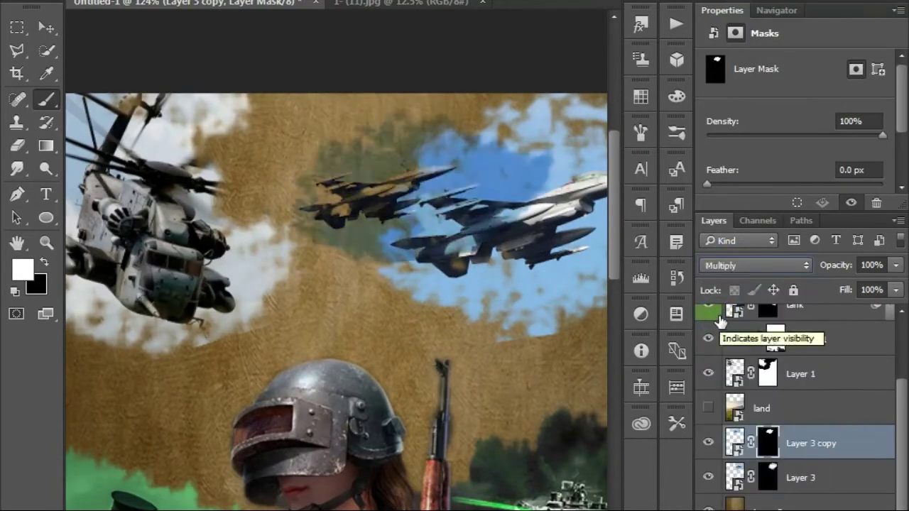
key(Down)
key(Down)
key(Down)
key(Down)
key(Down)
key(Down)
key(Up)
key(Up)
key(Up)
key(Up)
key(Up)
key(Up)
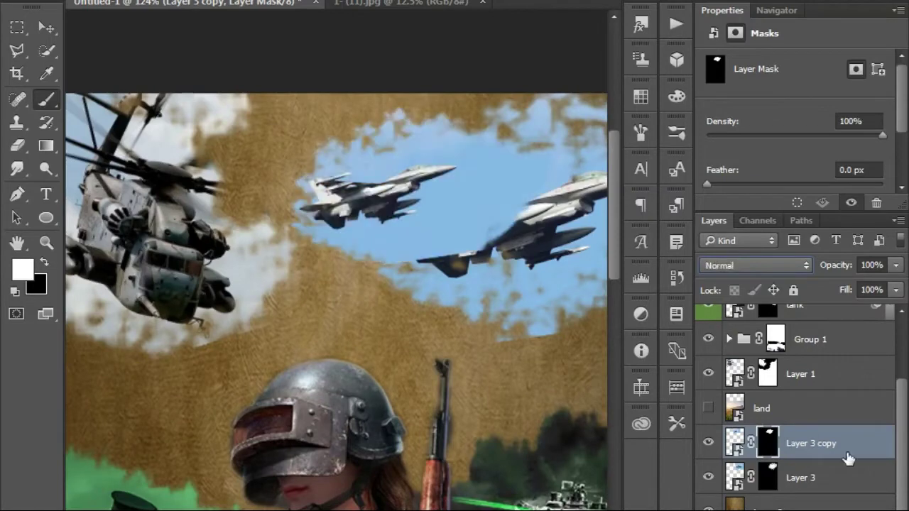
- Paint black on the copy's mask to hide the overlap near the centre jet
key(x)
mouse_move(481, 274)
mouse_down()
mouse_move(431, 288)
mouse_move(490, 238)
mouse_up()
key(w)
click(440, 197)
key(b)
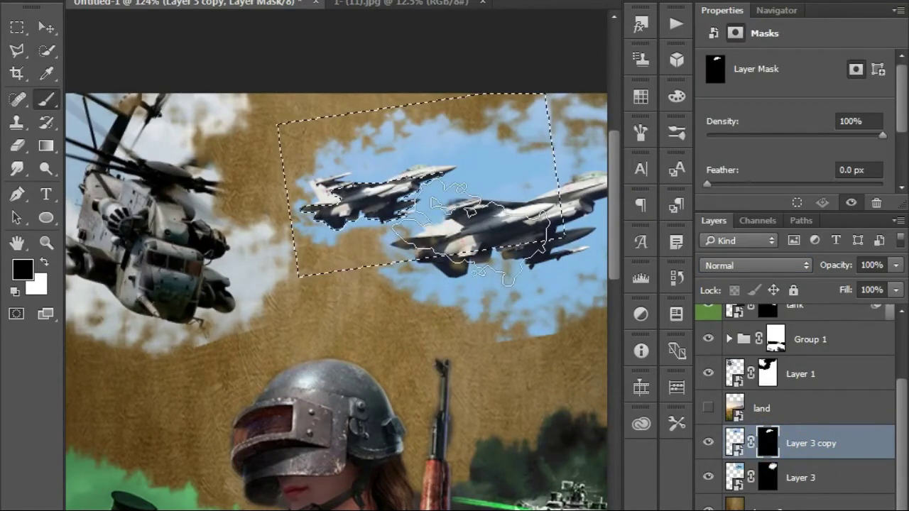
key(ctrl+d)
- Move the duplicate jets lower in the blue sky patch
key(v)
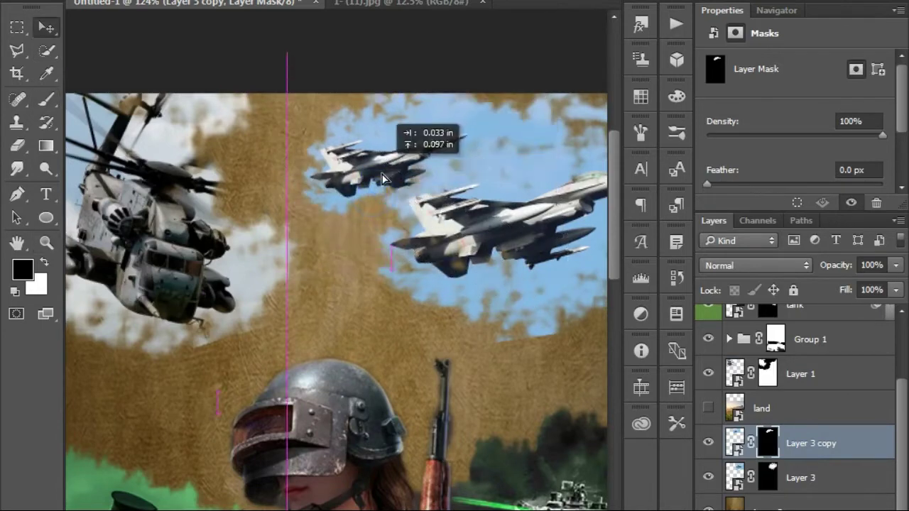
drag(419, 206, 426, 196)
key(ctrl+minus)
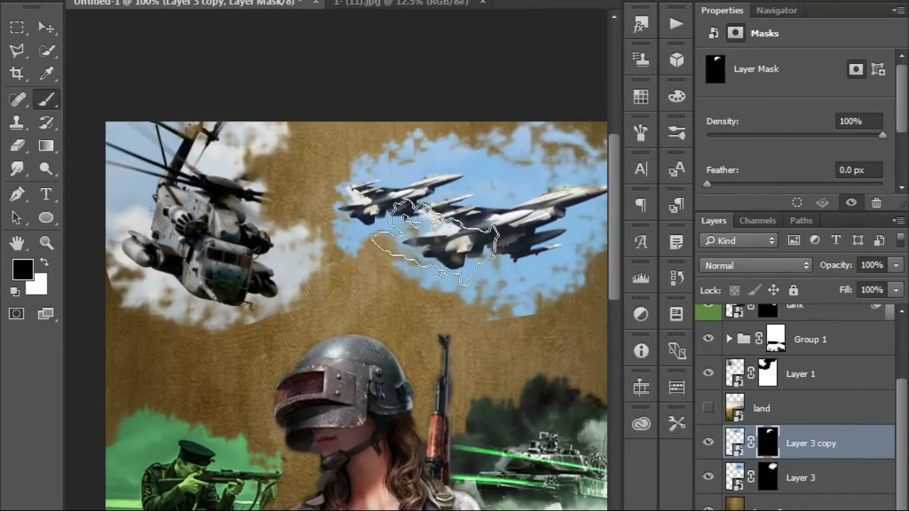
drag(436, 245, 454, 302)
- Quick-select the lower duplicate jets and paint their overlapping parts black on the mask
key(x)
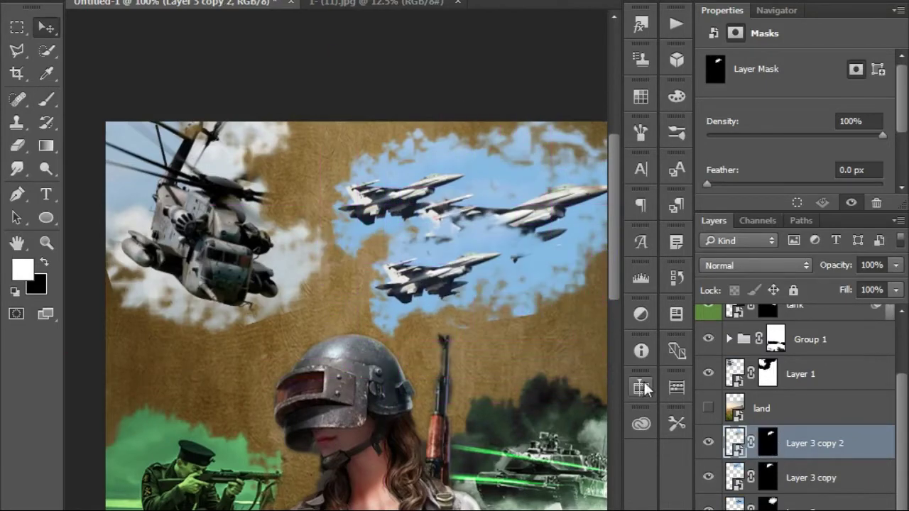
click(451, 239)
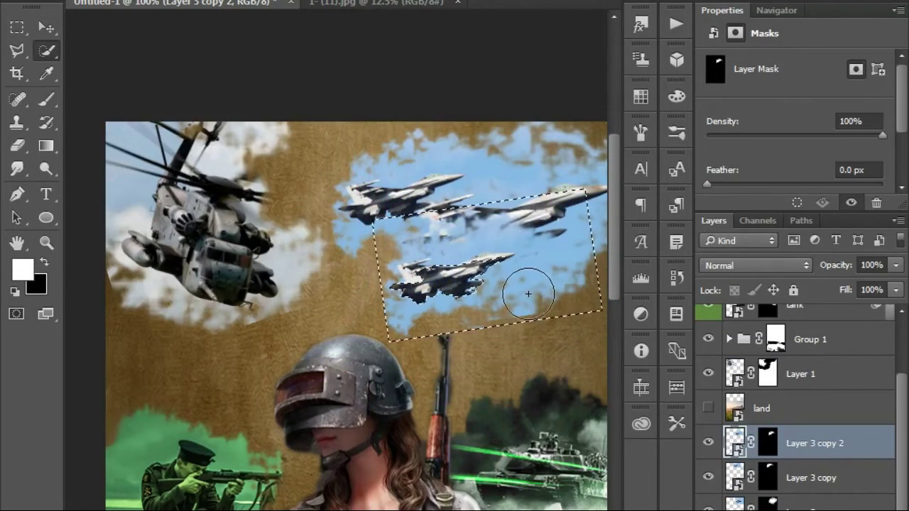
key(b)
key(x)
drag(454, 242, 499, 306)
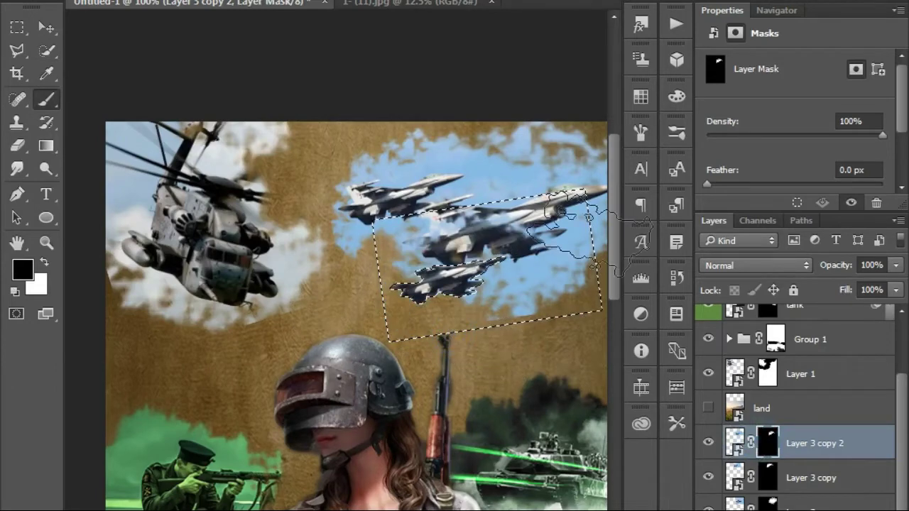
key(ctrl+d)
- Touch up the jet masks with white and black, then select all the jet layers
scroll(499, 306, up, 2)
key(x)
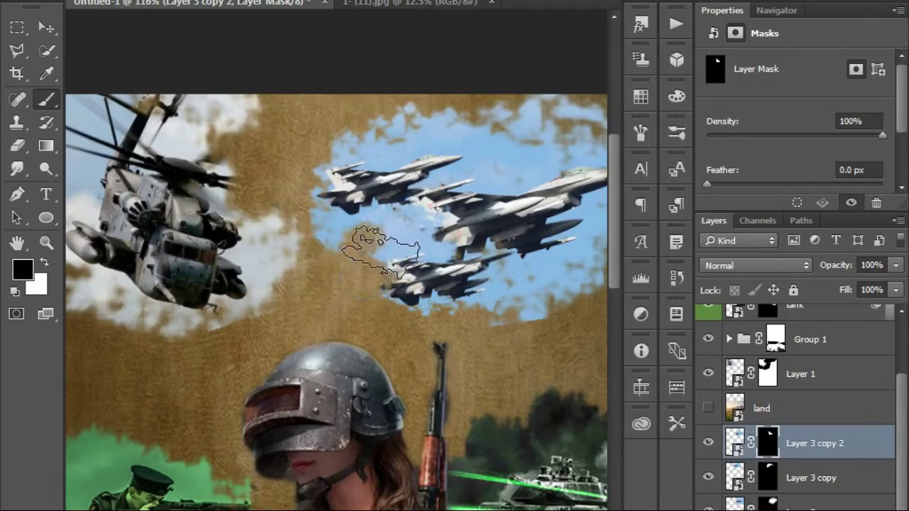
key(x)
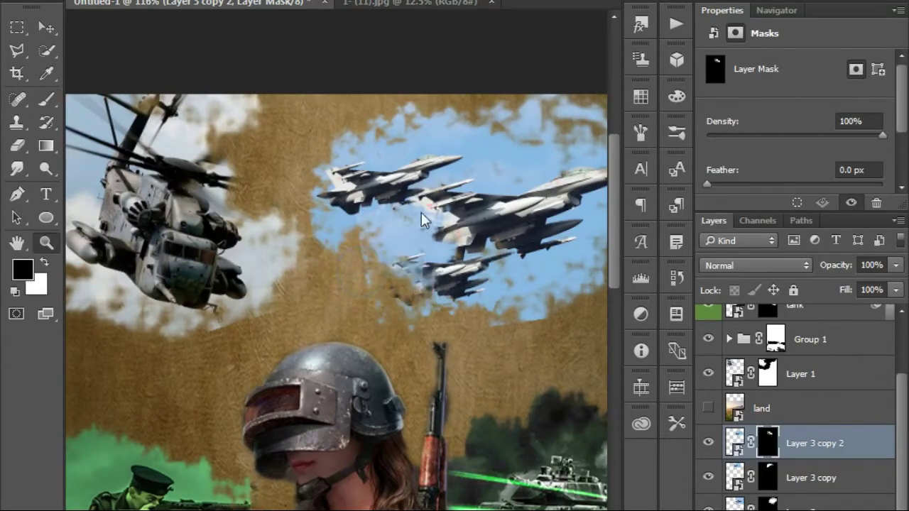
scroll(426, 234, down, 3)
scroll(433, 241, up, 5)
click(769, 502)
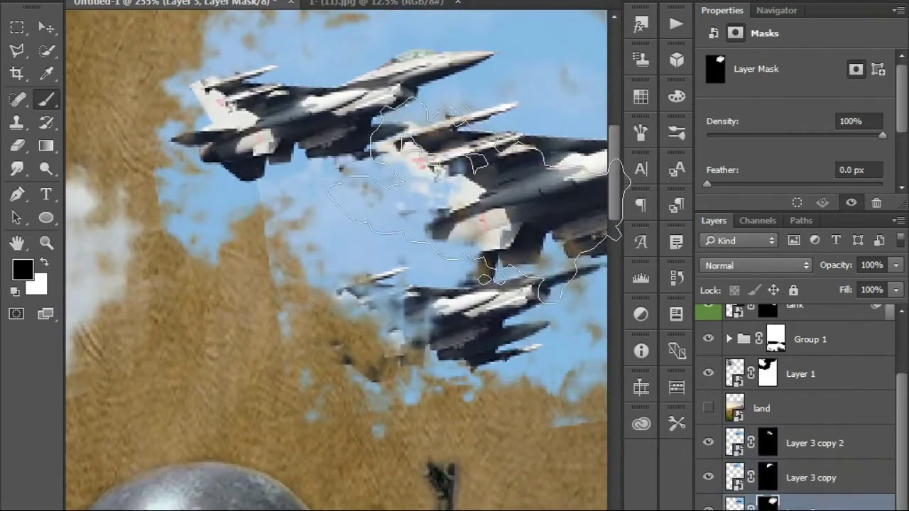
key(x)
key(z)
scroll(440, 142, down, 5)
right_click(416, 65)
shift+click(811, 443)
- Group the jet layers into Group 2 and rotate the group slightly
key(ctrl+g)
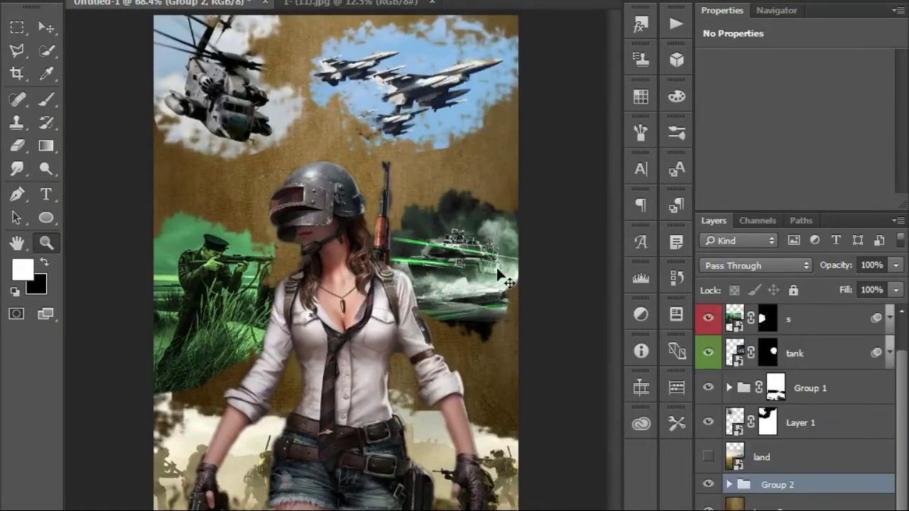
drag(298, 245, 275, 85)
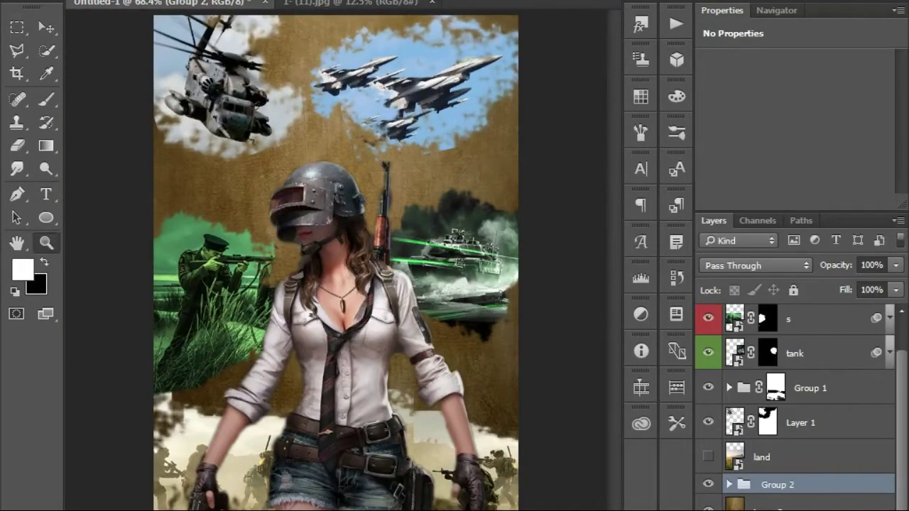
right_click(379, 167)
key(Escape)
- Expand Group 1 and target its mask with a black brush
click(729, 388)
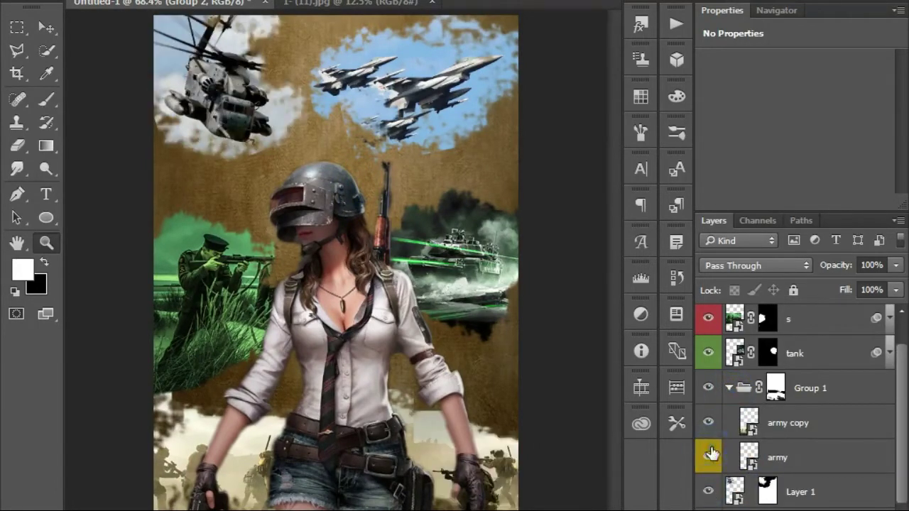
click(781, 423)
scroll(284, 473, up, 2)
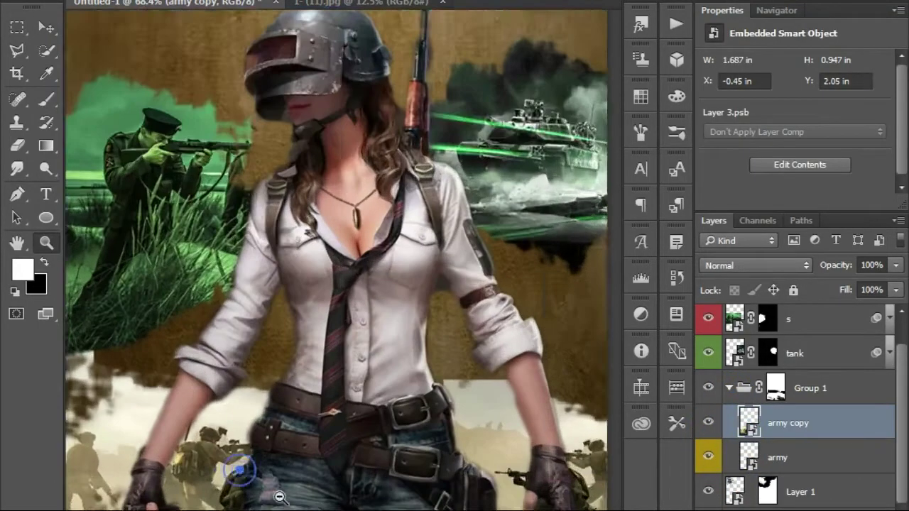
scroll(279, 497, up, 4)
key(b)
click(776, 387)
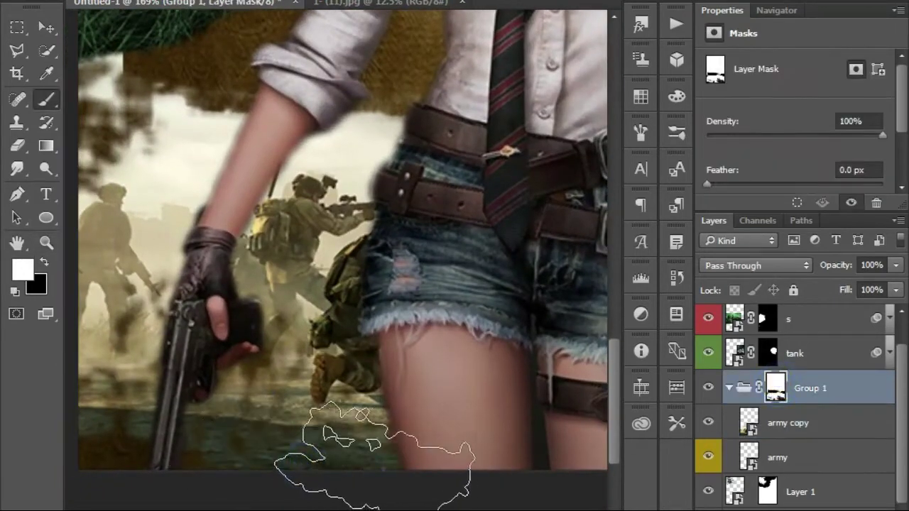
key(x)
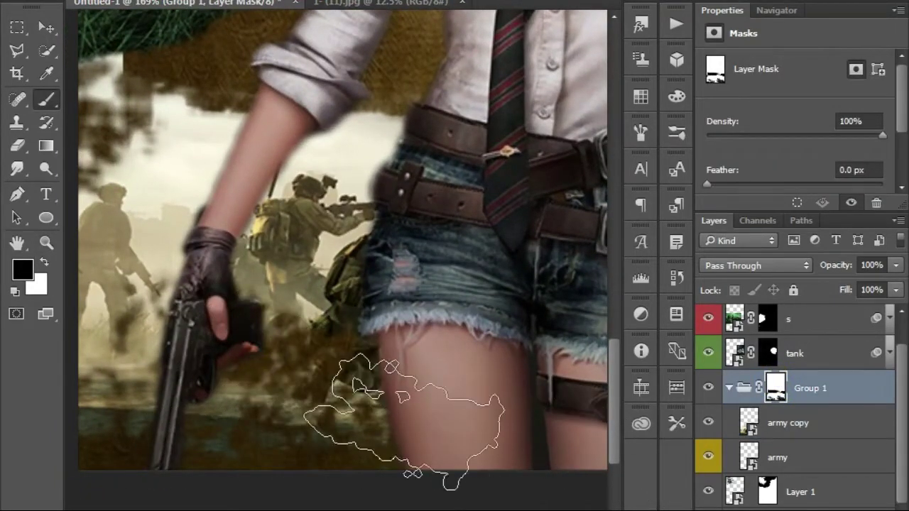
- Paint out more bottom soldiers beside the girl's legs, then collapse Group 1
key(z)
right_click(306, 279)
click(345, 290)
key(b)
scroll(243, 375, up, 2)
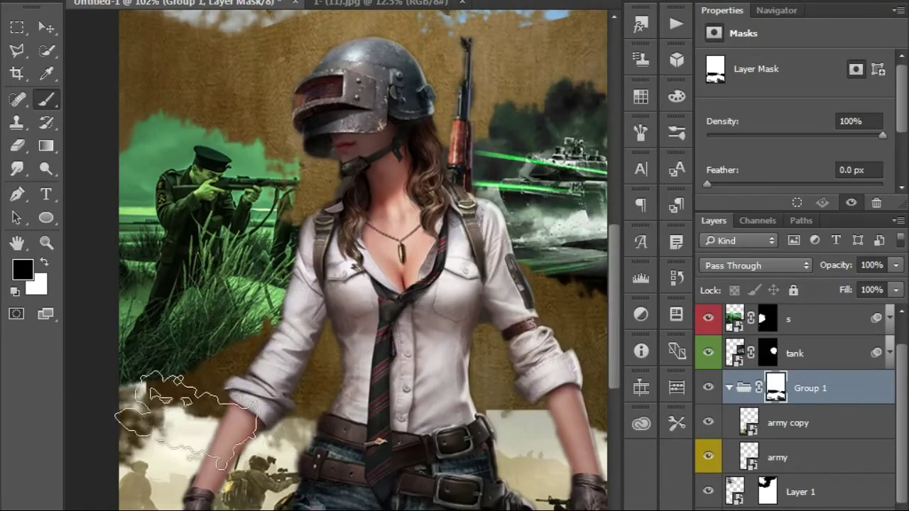
key(z)
right_click(213, 329)
click(248, 348)
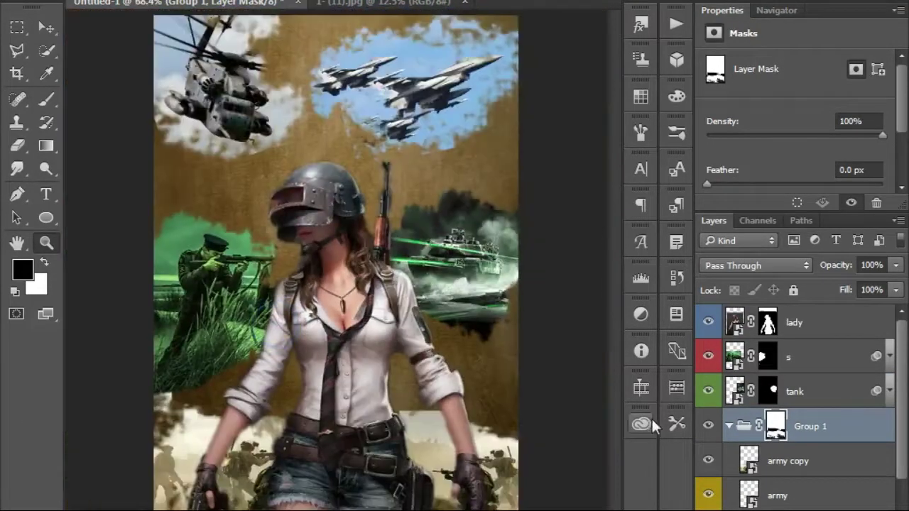
click(730, 426)
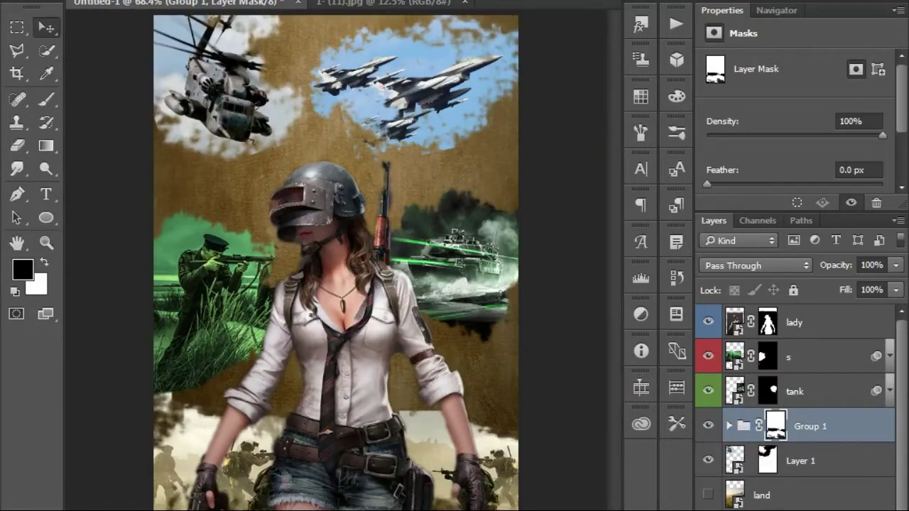
- Scale and rotate the tank image with Free Transform
click(213, 270)
key(x)
click(454, 270)
key(ctrl+t)
key(Return)
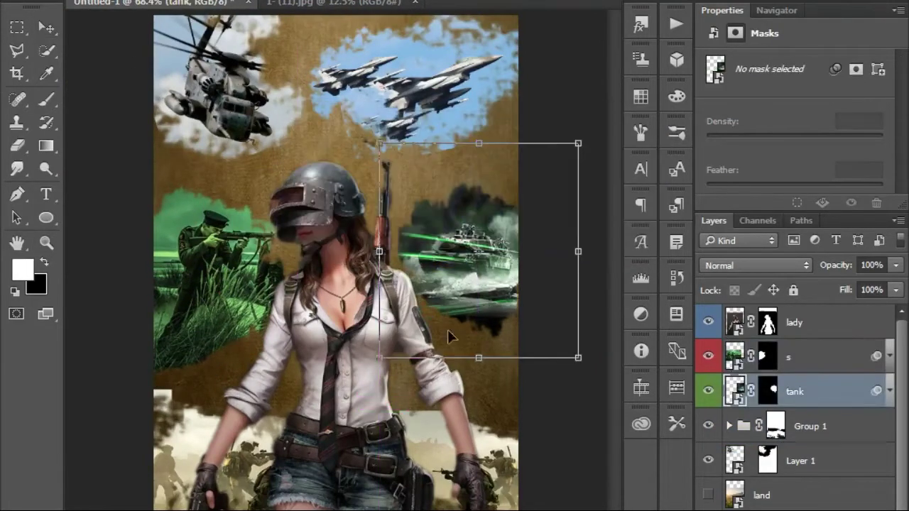
mouse_move(380, 358)
mouse_down()
mouse_move(365, 375)
mouse_move(374, 401)
mouse_up()
key(Return)
key(z)
right_click(245, 193)
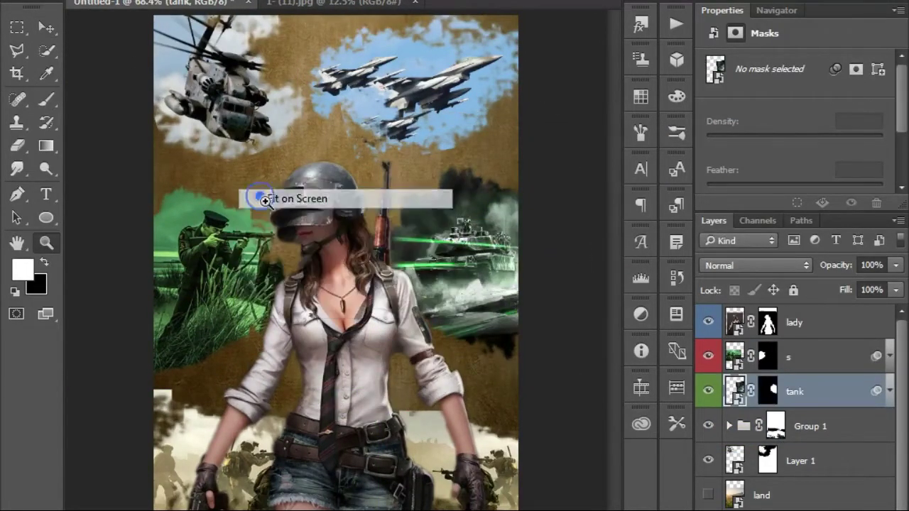
click(265, 199)
- Group all layers below the lady layer into Group 3
shift+click(811, 359)
shift+click(806, 325)
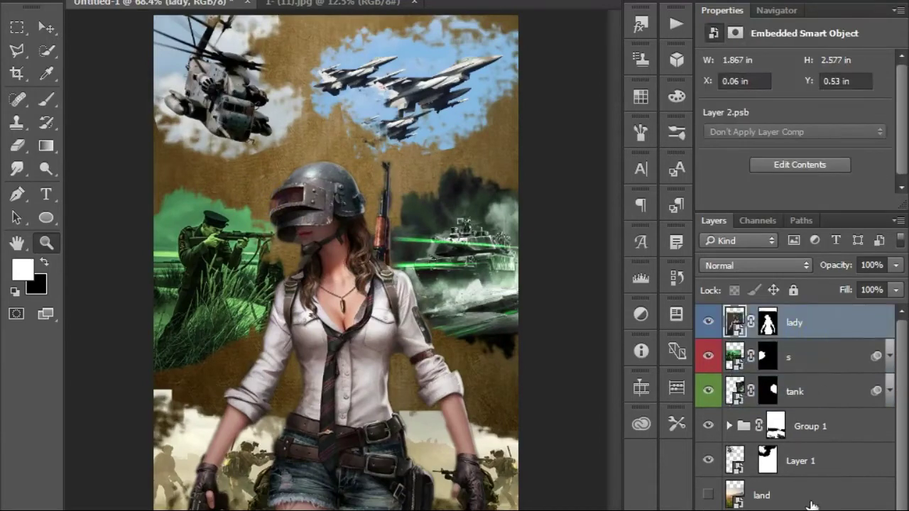
shift+click(798, 497)
key(ctrl+g)
key(ctrl+z)
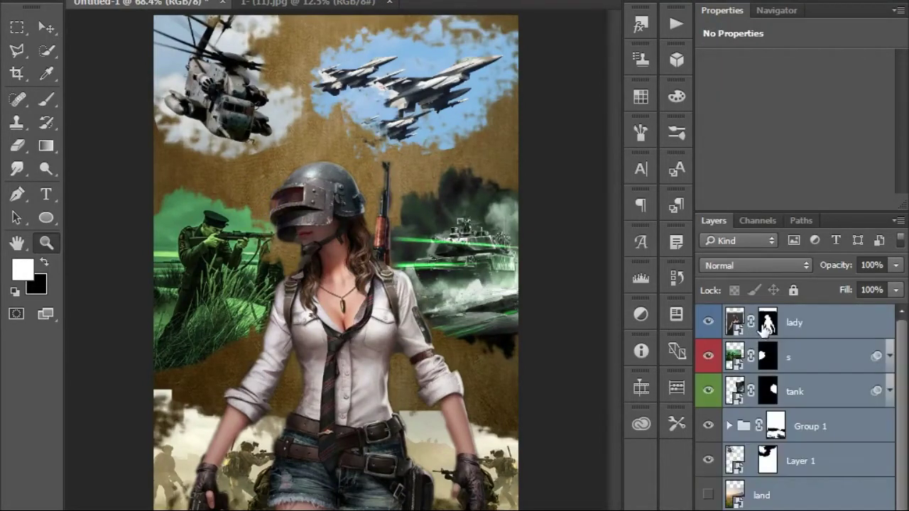
click(795, 348)
shift+click(799, 497)
key(ctrl+g)
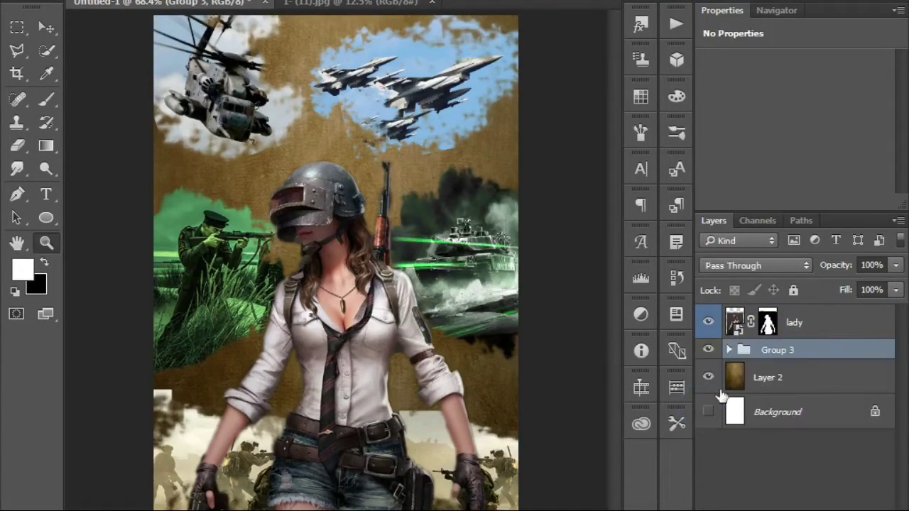
- Stamp the visible layers into merged Layer 4 and hide the lady layer
key(ctrl+shift+alt+e)
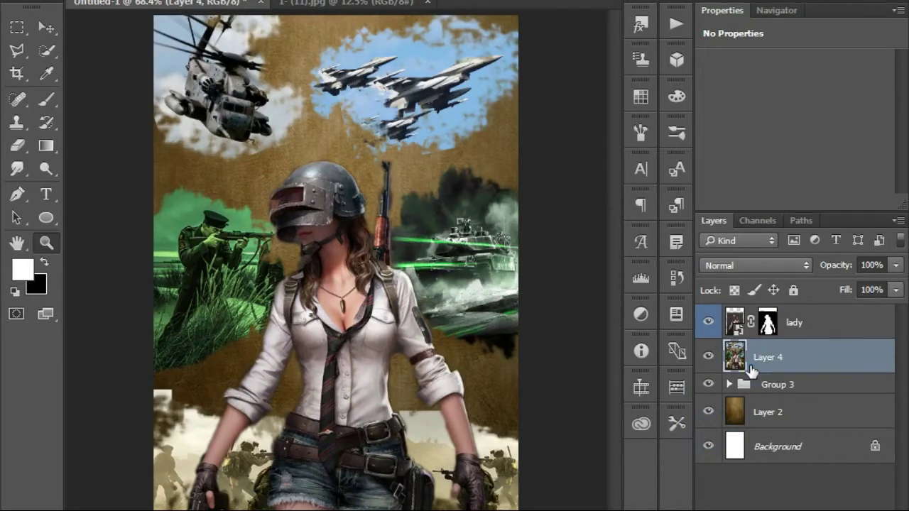
click(708, 422)
click(708, 423)
click(708, 423)
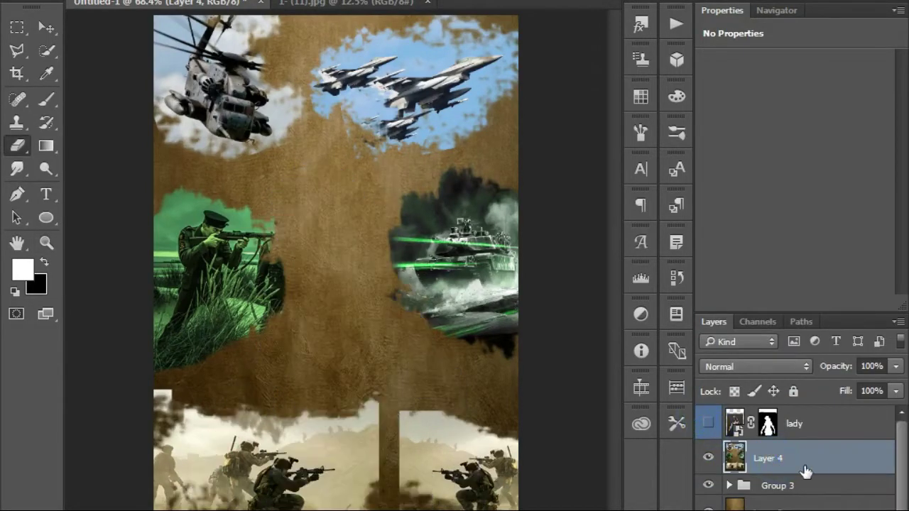
- Add a Hue/Saturation adjustment layer, then undo it
click(817, 505)
click(769, 459)
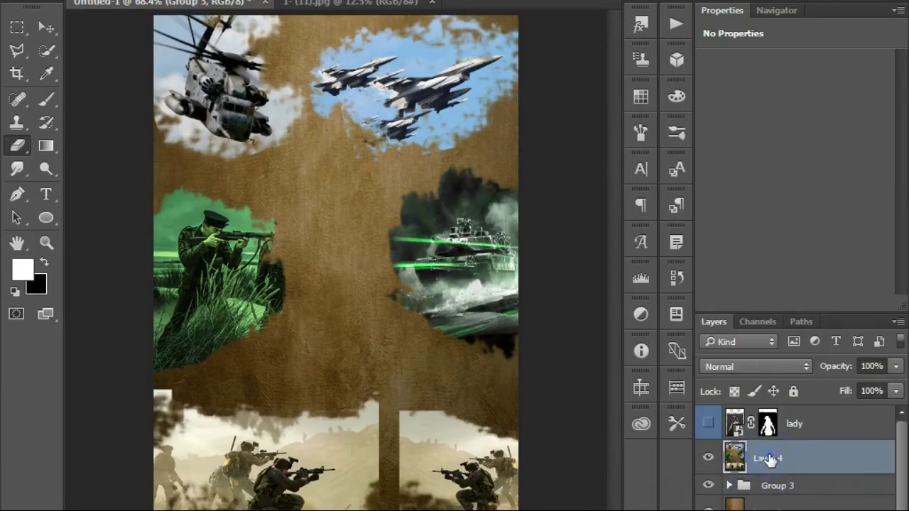
click(816, 505)
click(746, 360)
key(ctrl+z)
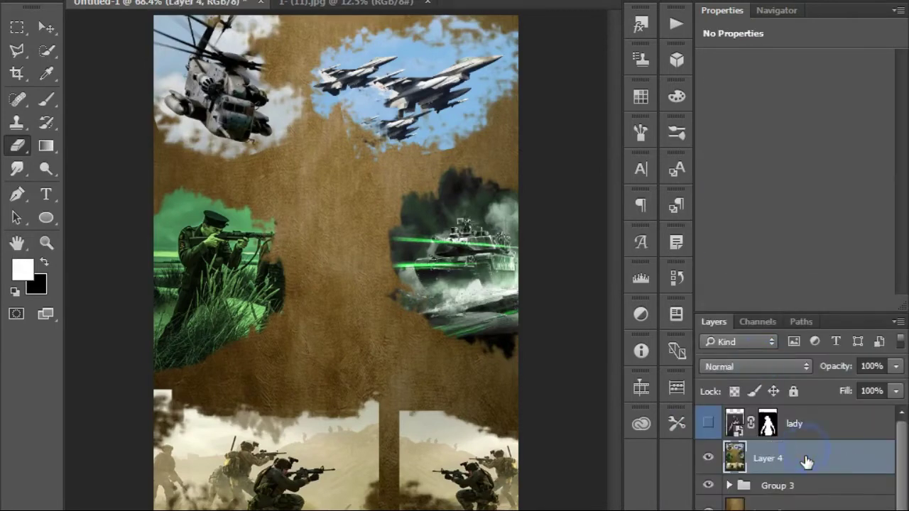
right_click(805, 463)
- Convert Layer 4 to a smart object and colorize it with Hue 44, Saturation 22
click(506, 237)
key(ctrl+u)
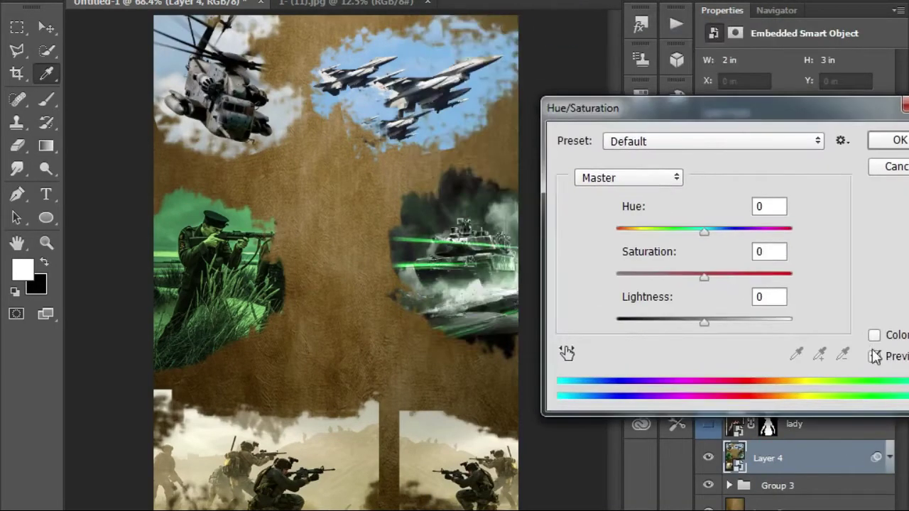
click(874, 336)
drag(637, 230, 631, 233)
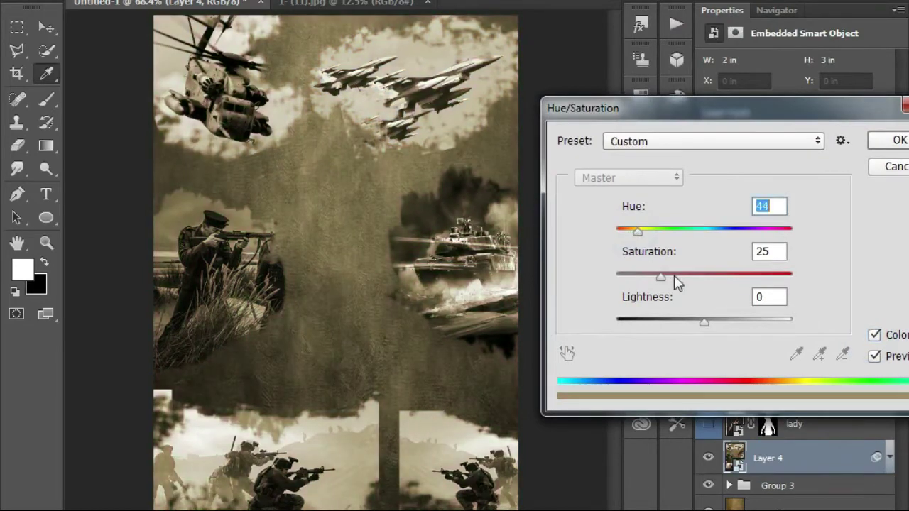
drag(661, 276, 677, 278)
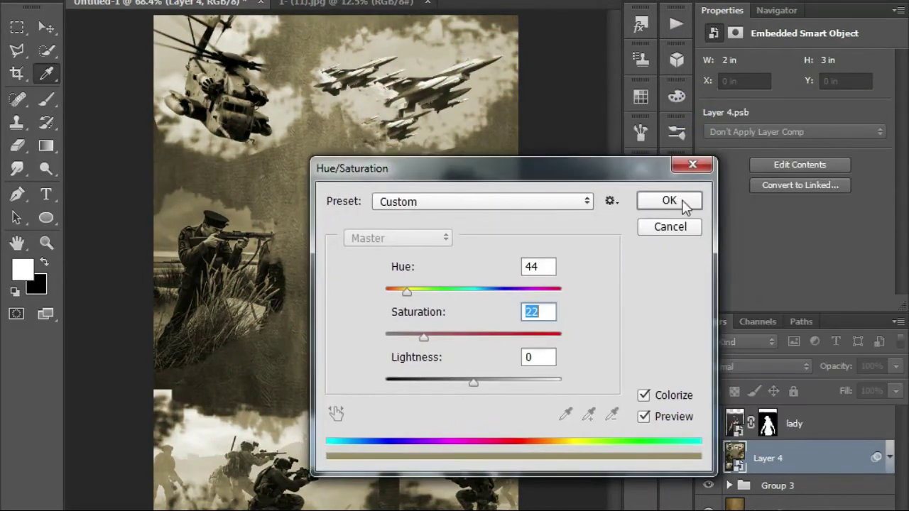
click(674, 203)
- Compare Layer 4 on and off, then delete it
click(708, 458)
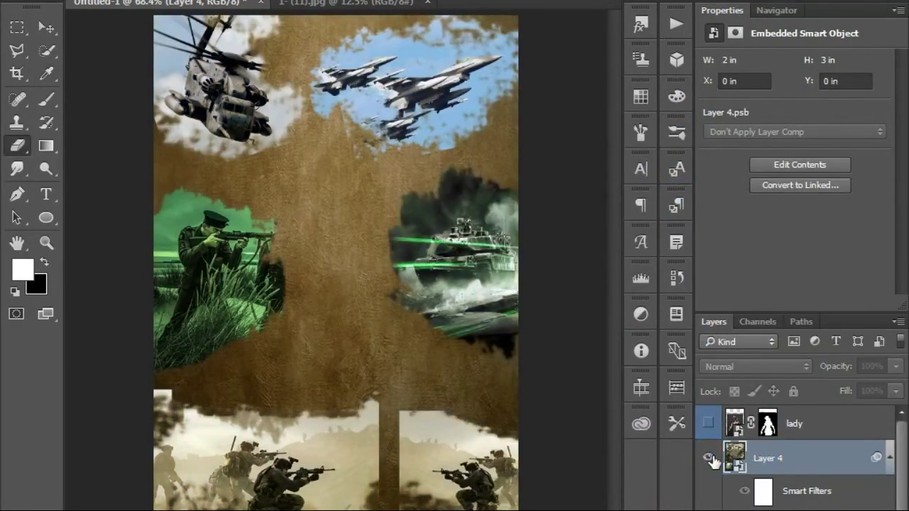
click(708, 458)
key(Delete)
- Expand Groups 3 and 2, then toggle the sky layer's visibility to compare
click(729, 457)
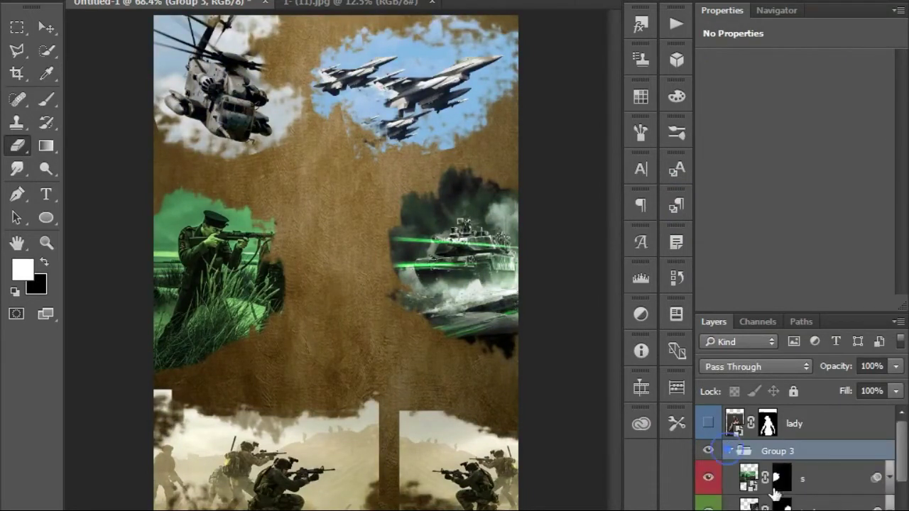
scroll(781, 462, down, 1)
scroll(772, 414, down, 1)
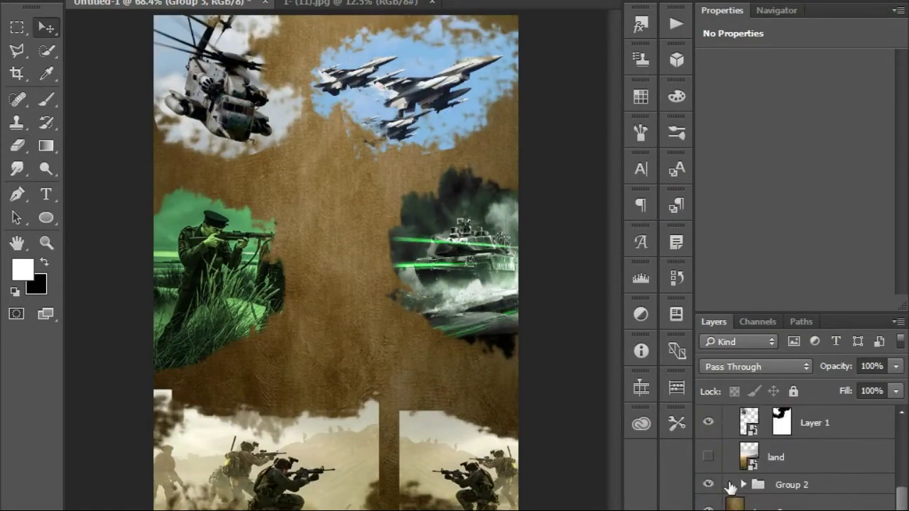
click(708, 489)
click(708, 489)
scroll(708, 469, down, 1)
click(708, 477)
click(708, 477)
click(708, 504)
click(708, 505)
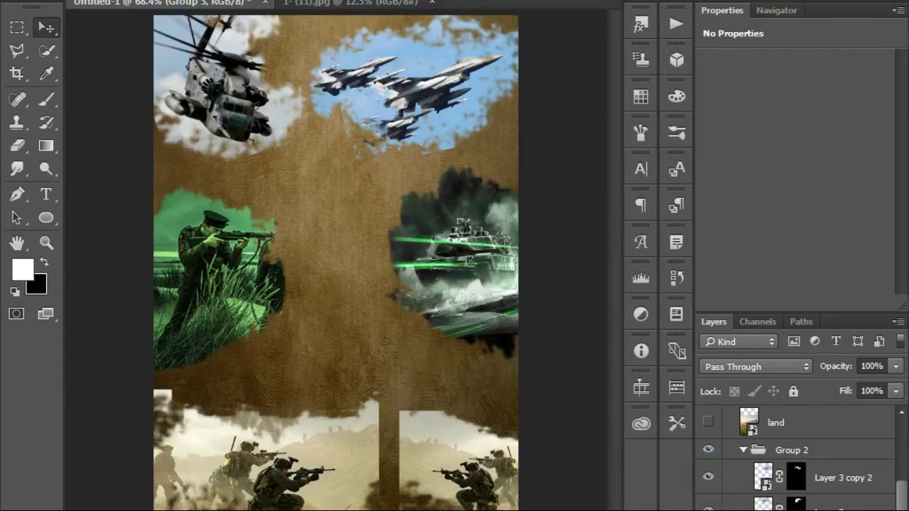
click(708, 478)
click(708, 477)
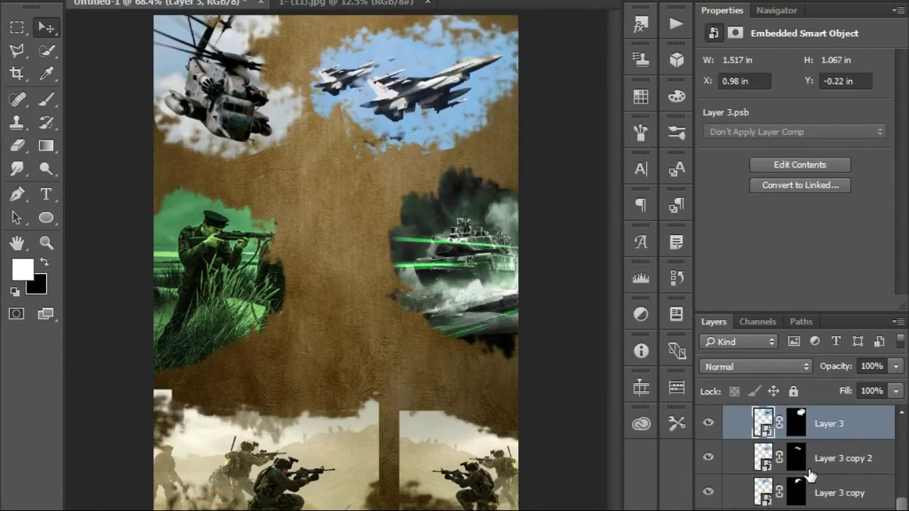
- Paint black on Layer 3 copy 2's mask to hide the jets photo's hard edges
key(z)
click(458, 202)
scroll(790, 497, down, 2)
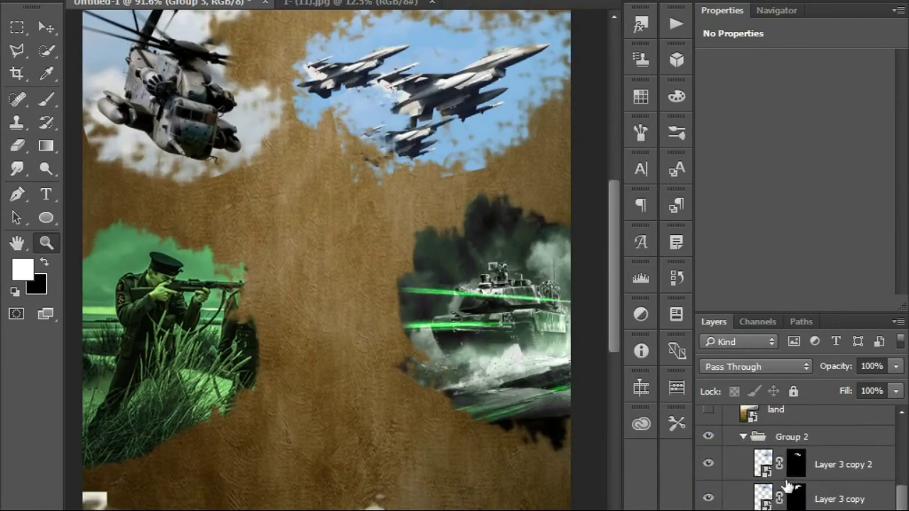
click(763, 466)
key(b)
scroll(341, 106, up, 5)
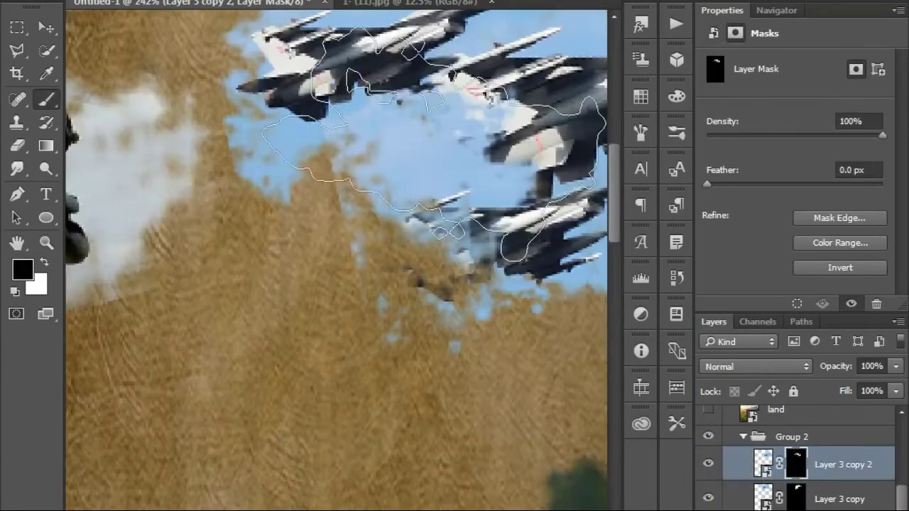
key(x)
drag(386, 125, 405, 133)
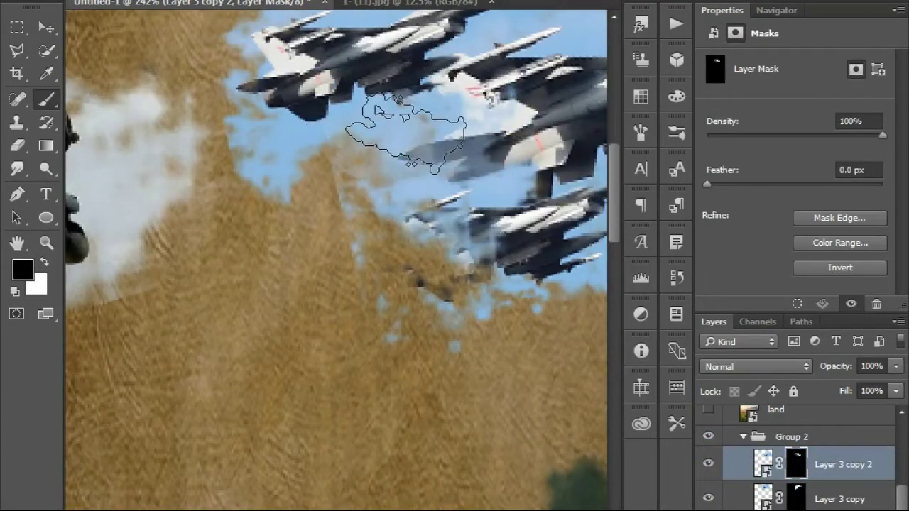
key(x)
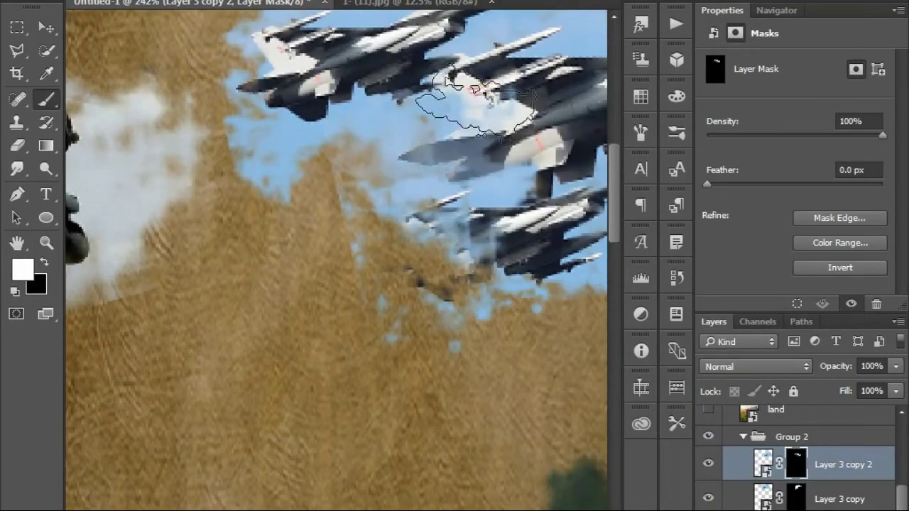
key(x)
mouse_move(369, 135)
mouse_down()
mouse_move(490, 150)
mouse_move(440, 142)
mouse_up()
- Re-target Layer 3 copy 2's mask and zoom out to view the whole composition
key(z)
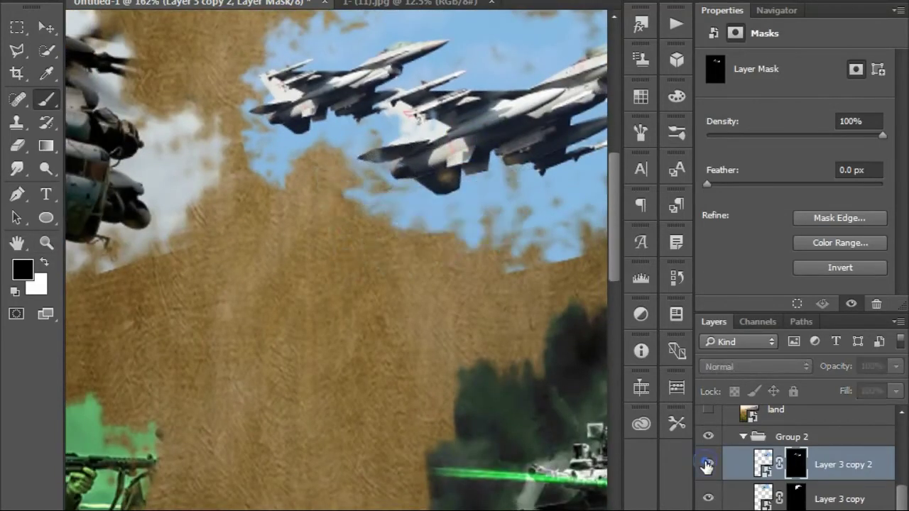
click(763, 461)
click(797, 465)
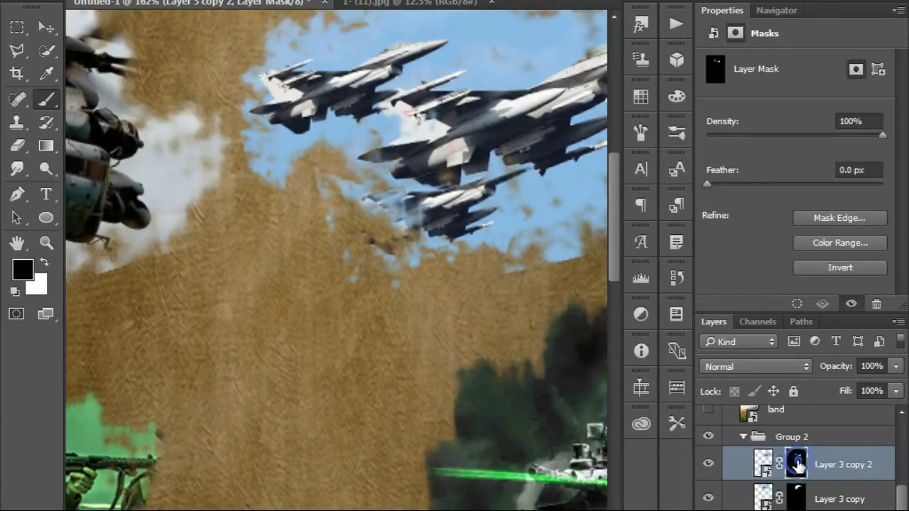
right_click(414, 162)
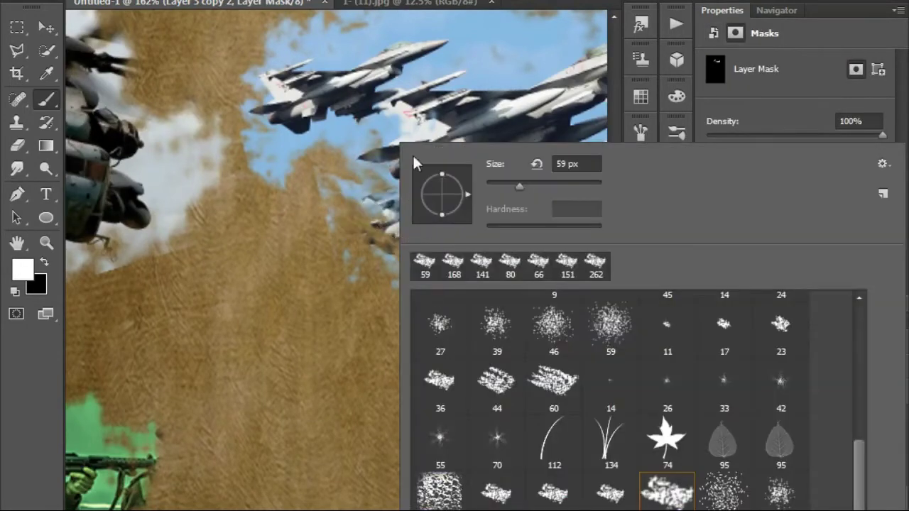
alt+right_click(434, 240)
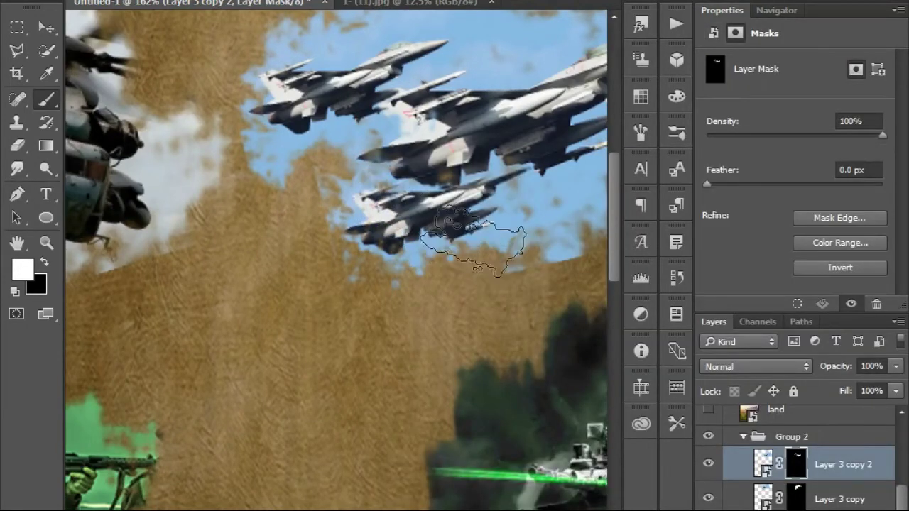
key(z)
drag(426, 164, 337, 119)
key(x)
- Touch up Layer 3 copy's mask with the brush, then return to Layer 3 copy 2's mask
key(alt+bracketleft)
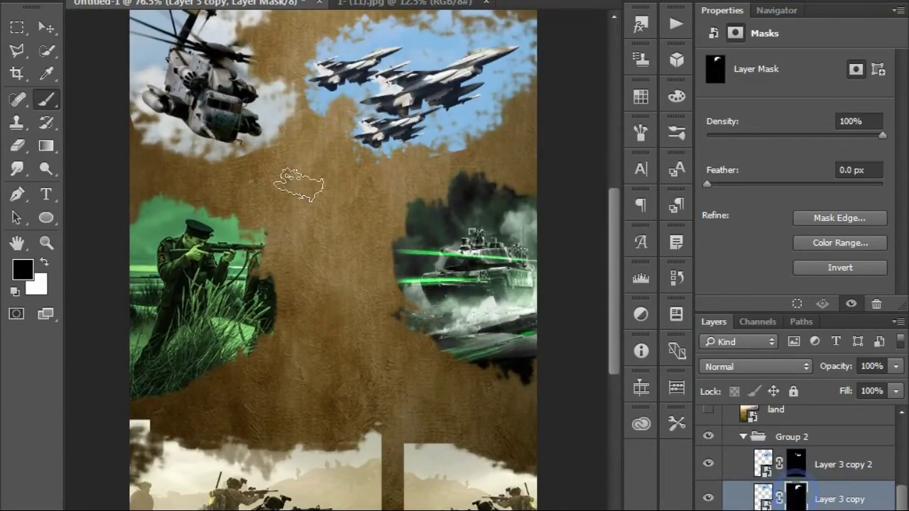
key(z)
right_click(462, 179)
key(Escape)
key(b)
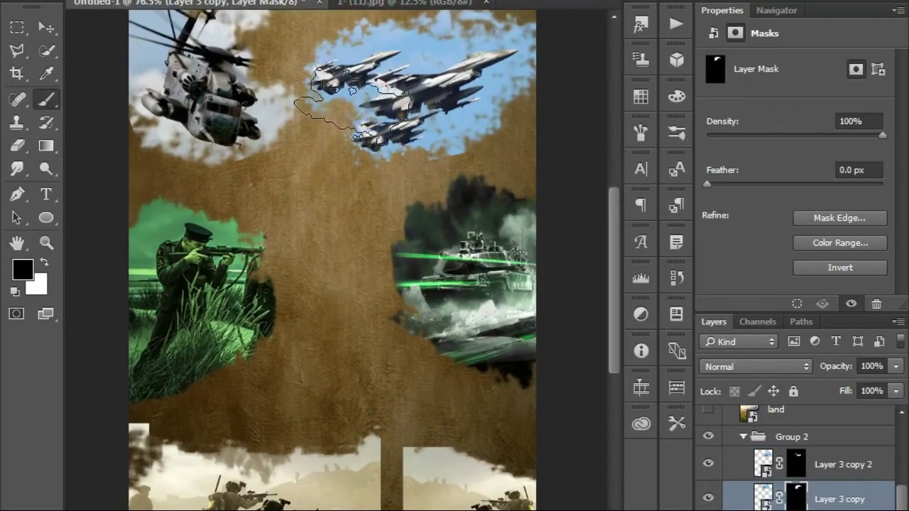
key(x)
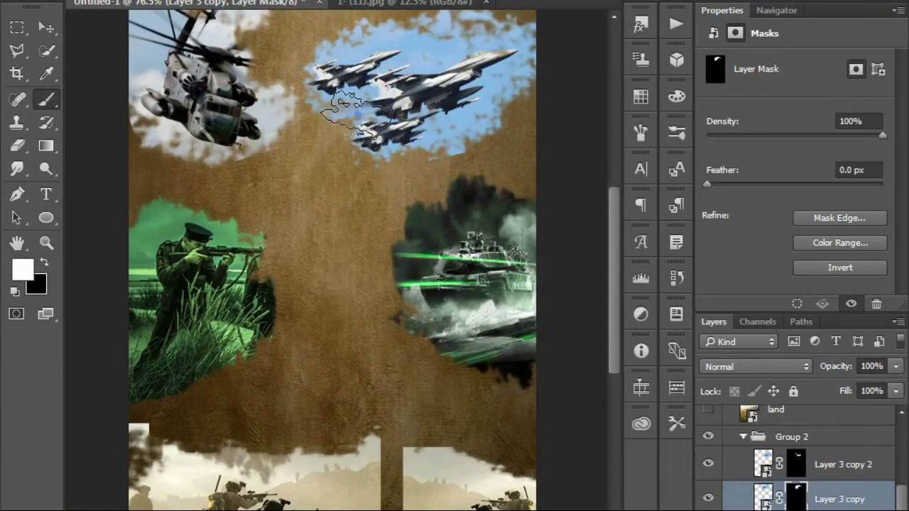
click(793, 466)
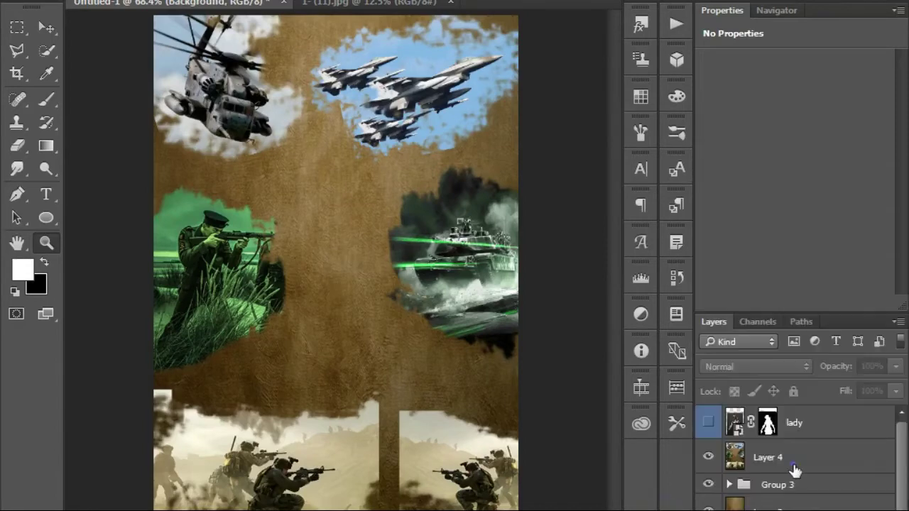
- Add a colorized Hue/Saturation adjustment with Hue 58 and Saturation 25 over the collage
click(750, 348)
click(789, 228)
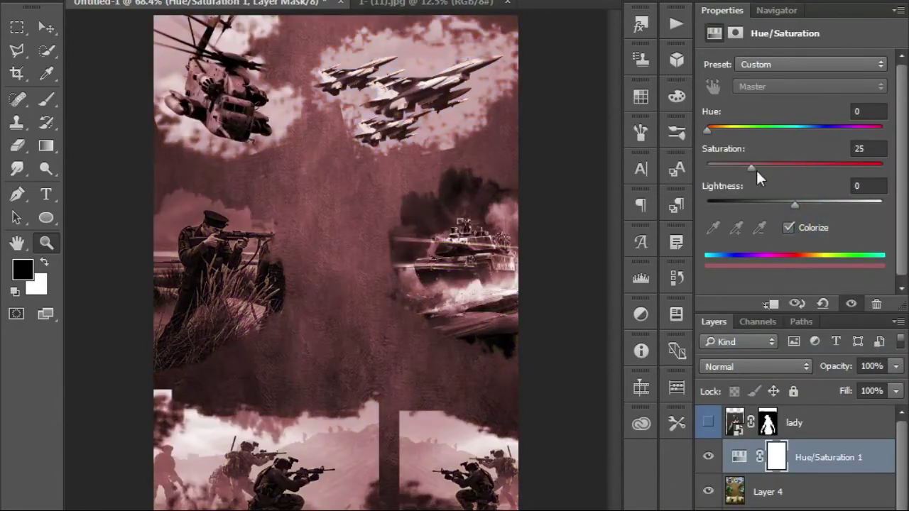
drag(755, 171, 744, 170)
drag(708, 130, 734, 130)
drag(759, 168, 749, 151)
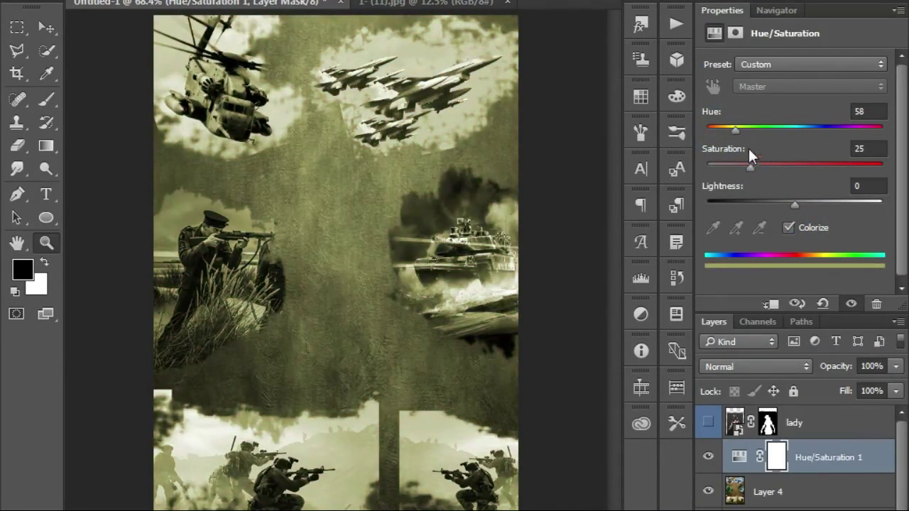
- Make the collage a Smart Object, blur it 2.0 px, and stamp visible layers above the lady
right_click(808, 458)
click(508, 236)
click(708, 423)
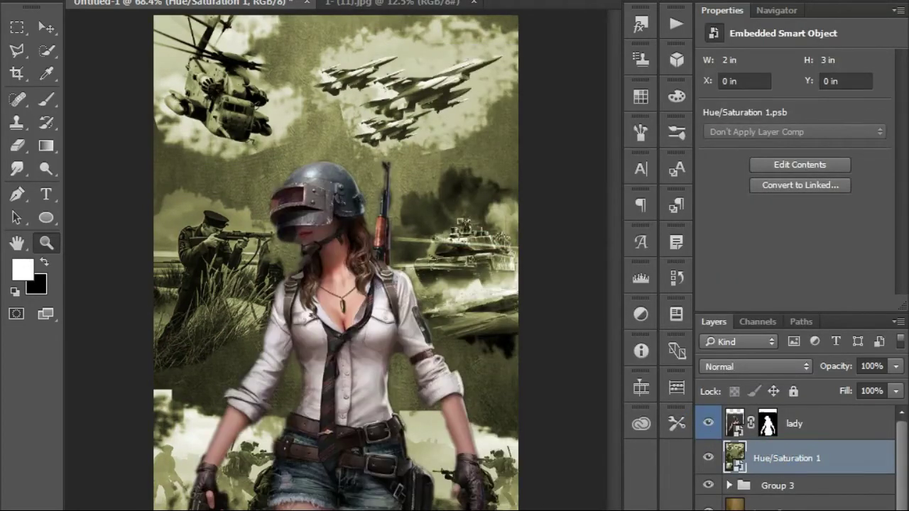
click(280, 1)
click(565, 211)
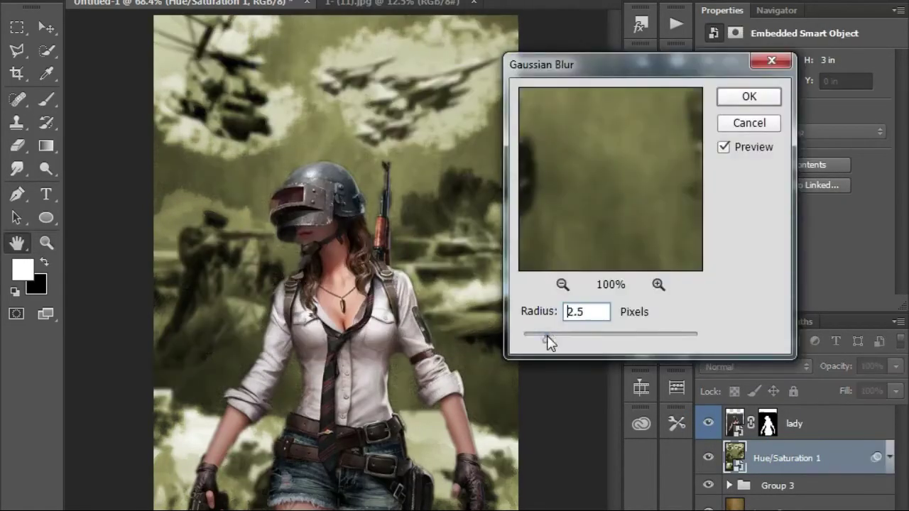
mouse_move(532, 336)
mouse_down()
mouse_move(547, 338)
mouse_move(538, 338)
mouse_up()
click(749, 96)
click(788, 426)
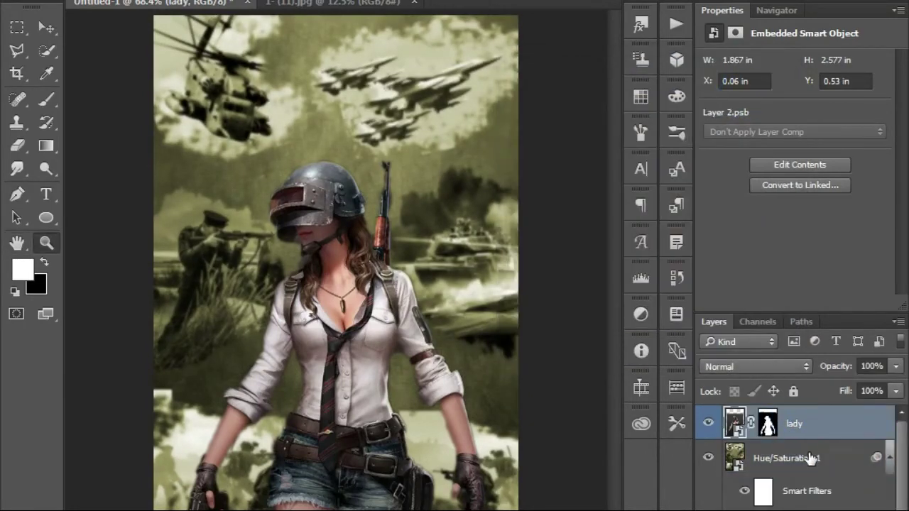
key(ctrl+shift+alt+e)
- Make Layer 4 a Smart Object; Camera Raw: Exposure +0.40, Contrast +34, Highlights +37, Clarity +47
right_click(788, 424)
click(497, 237)
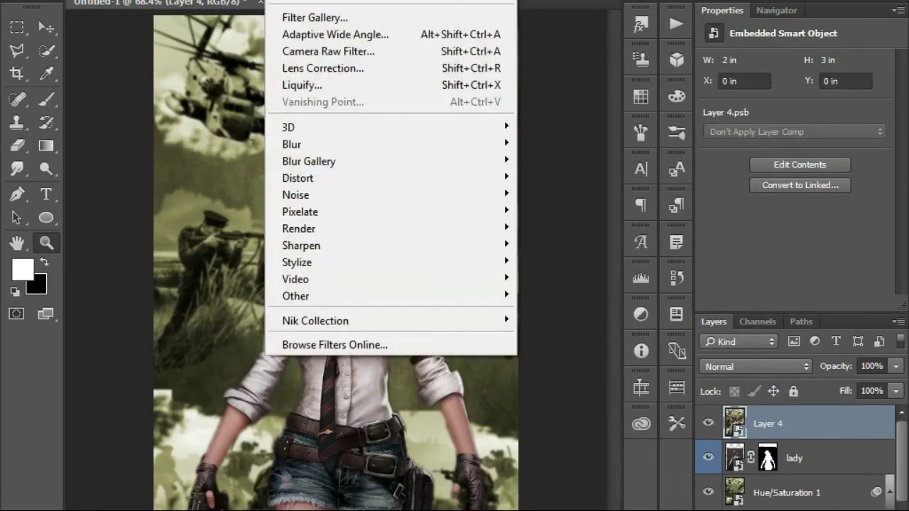
key(ctrl+shift+a)
scroll(773, 319, down, 4)
scroll(773, 320, down, 1)
drag(772, 410, 821, 411)
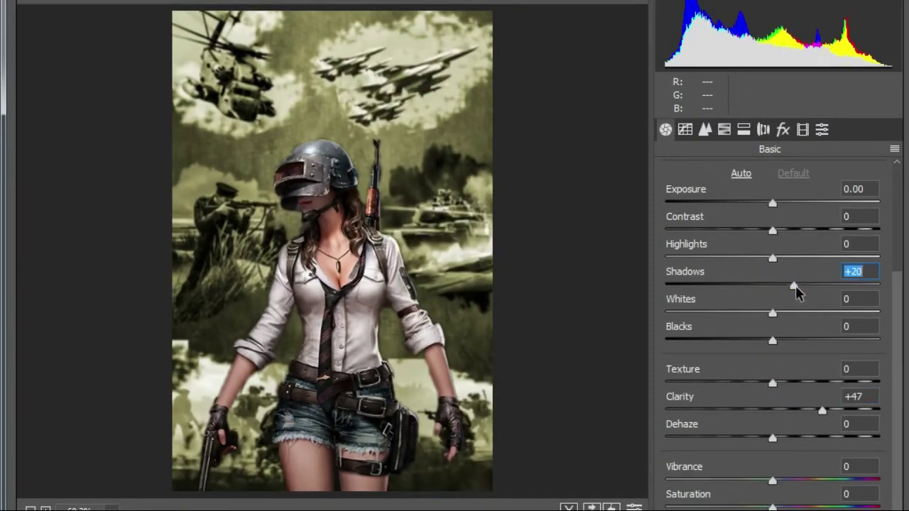
mouse_move(772, 257)
mouse_down()
mouse_move(796, 258)
mouse_move(807, 234)
mouse_up()
drag(781, 206, 783, 206)
scroll(781, 256, up, 2)
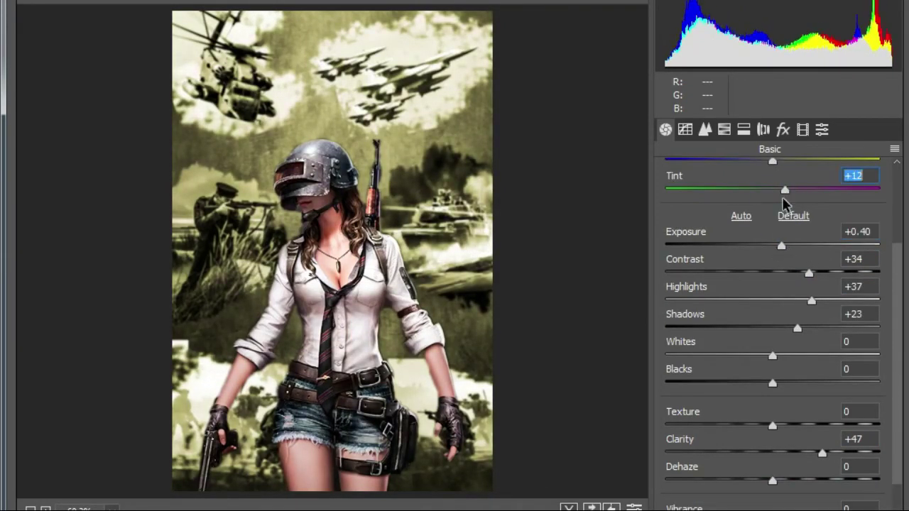
scroll(758, 394, down, 2)
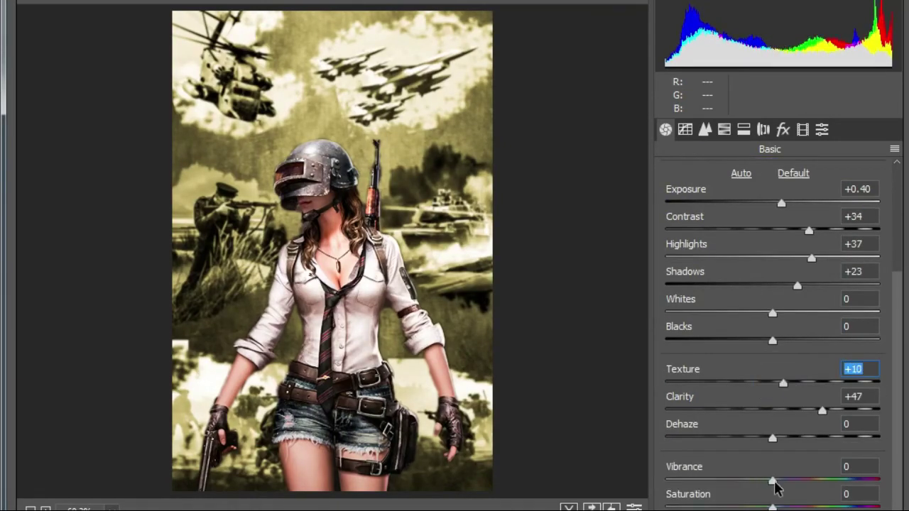
key(Return)
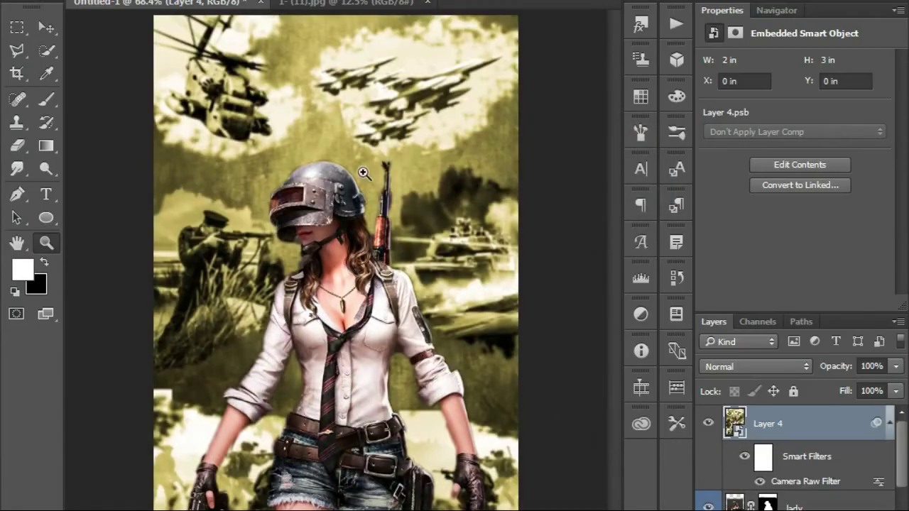
- Toggle Layer 4's visibility to compare the poster before and after Camera Raw
click(708, 424)
click(708, 425)
click(708, 424)
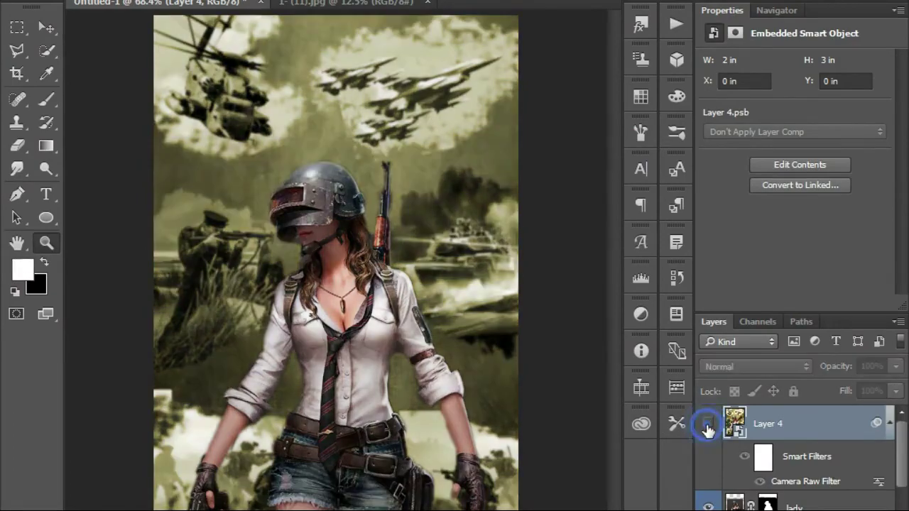
click(708, 425)
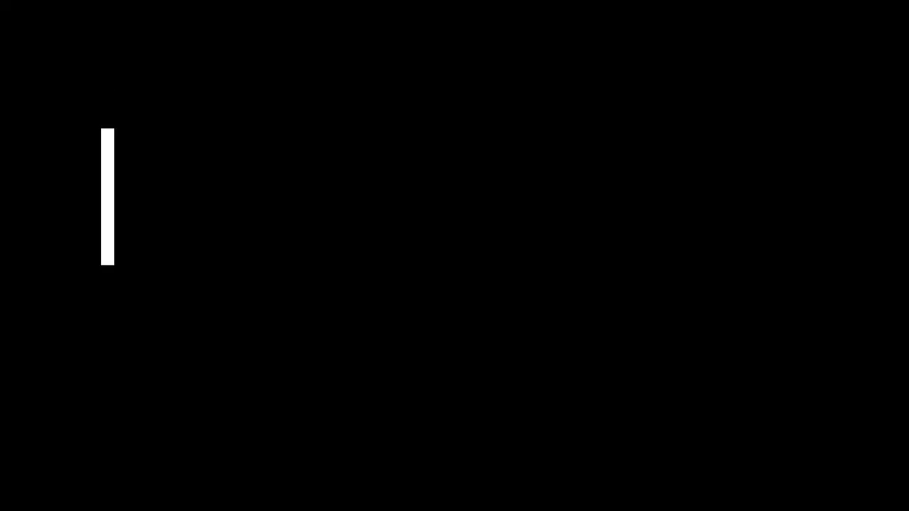